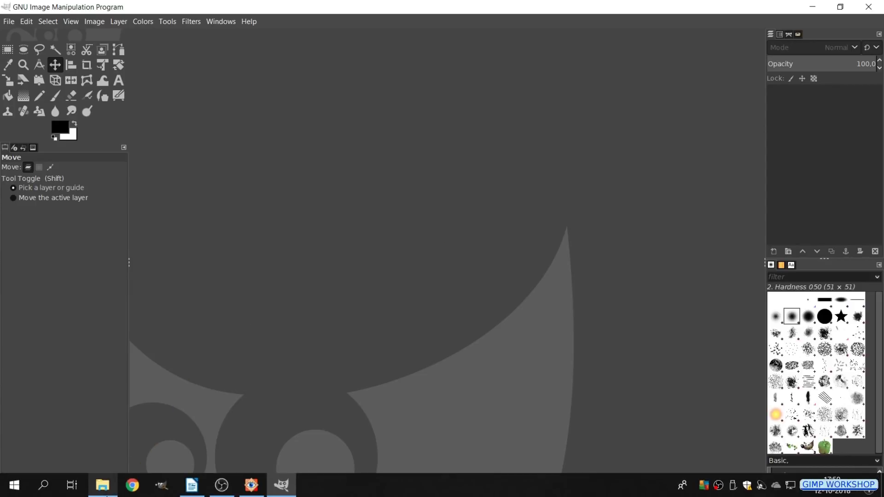
# Open the six images from 01a point-of-ayr-lighthouse to 06 birds in the tu 119 Fantasy VIII folder as separate images in GIMP
pyautogui.click(104, 487)
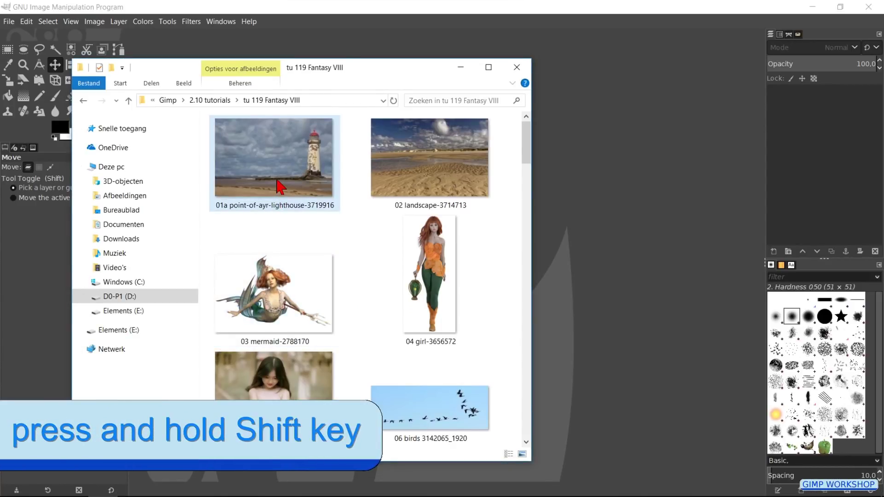
pyautogui.click(313, 184)
pyautogui.keyDown('shift'); pyautogui.click(424, 285); pyautogui.keyUp('shift')
pyautogui.keyDown('shift'); pyautogui.click(438, 410); pyautogui.keyUp('shift')
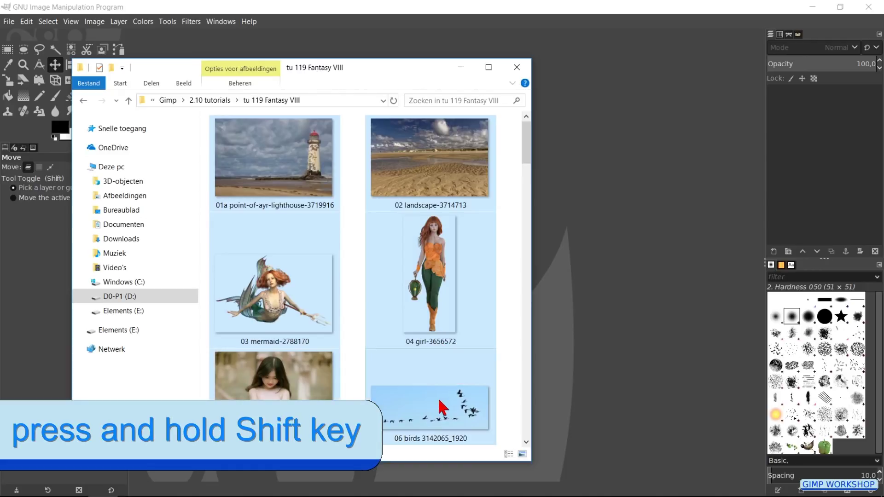
pyautogui.moveTo(276, 159); pyautogui.dragTo(574, 226)
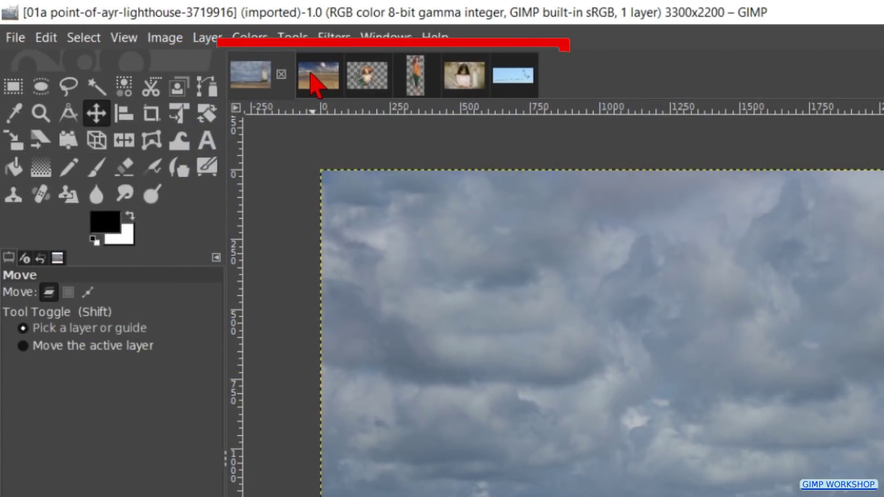
# Bring the 02 landscape image into the lighthouse image as a new layer and rename that layer 02 foreground
pyautogui.click(179, 43)
pyautogui.moveTo(315, 79); pyautogui.dragTo(412, 263)
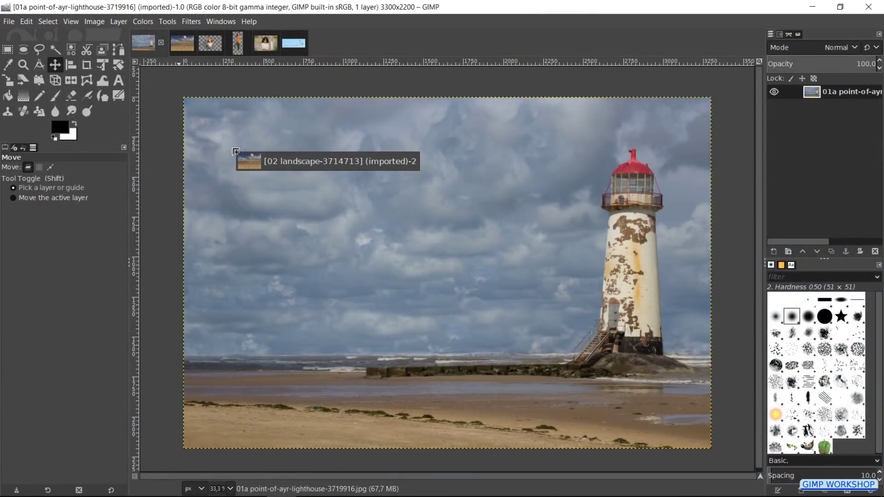
pyautogui.moveTo(235, 152); pyautogui.dragTo(233, 147)
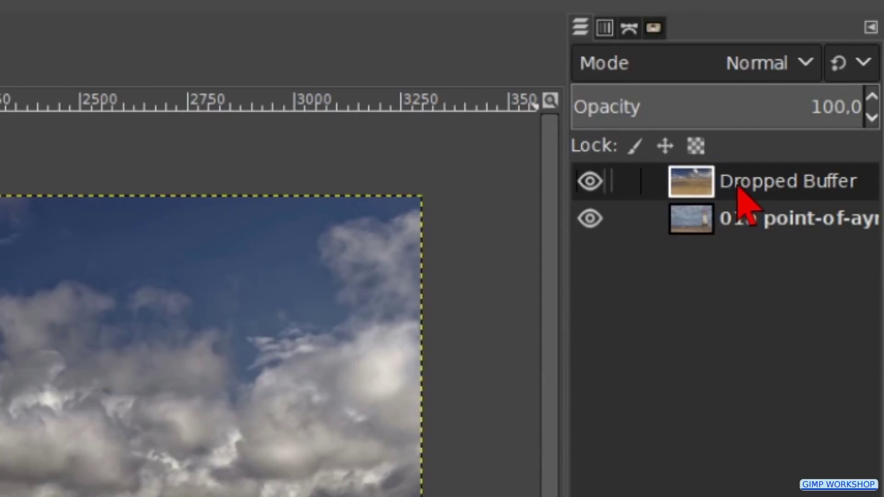
pyautogui.doubleClick(829, 93)
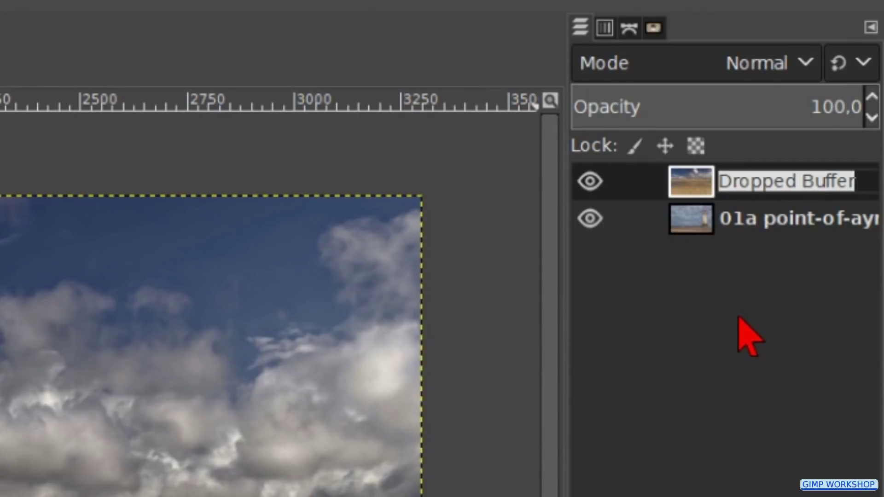
pyautogui.write('02')
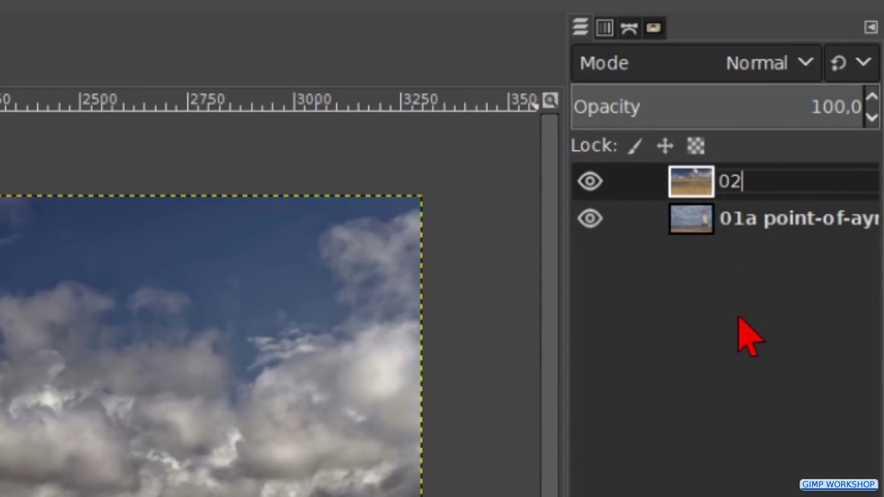
pyautogui.write('foreground')
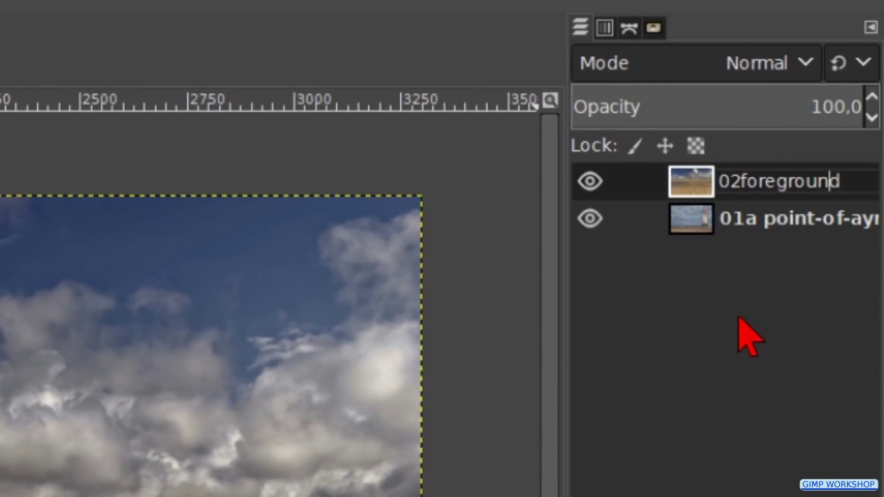
pyautogui.press('Left')
pyautogui.press('Left')
pyautogui.press('Return')
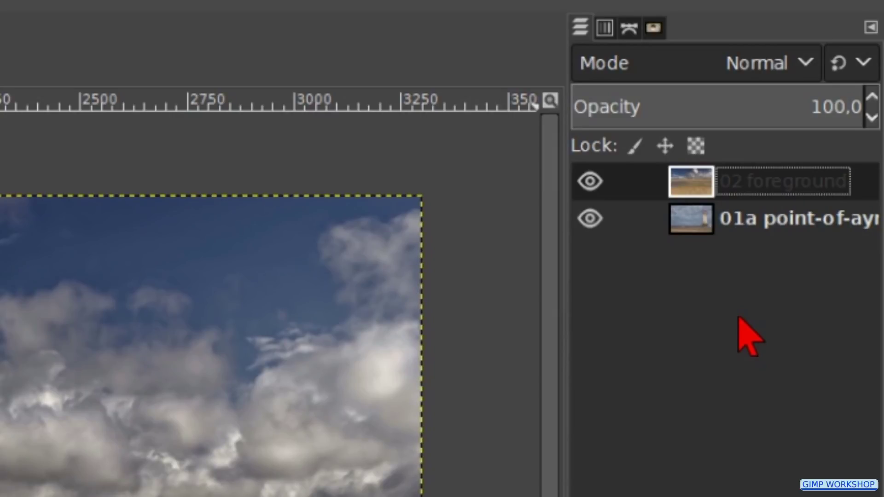
# Set the 02 foreground layer's opacity to 52.4 and apply a Unified Transform that squashes it into the lower half, slightly overlapping the canvas edges
pyautogui.click(726, 99)
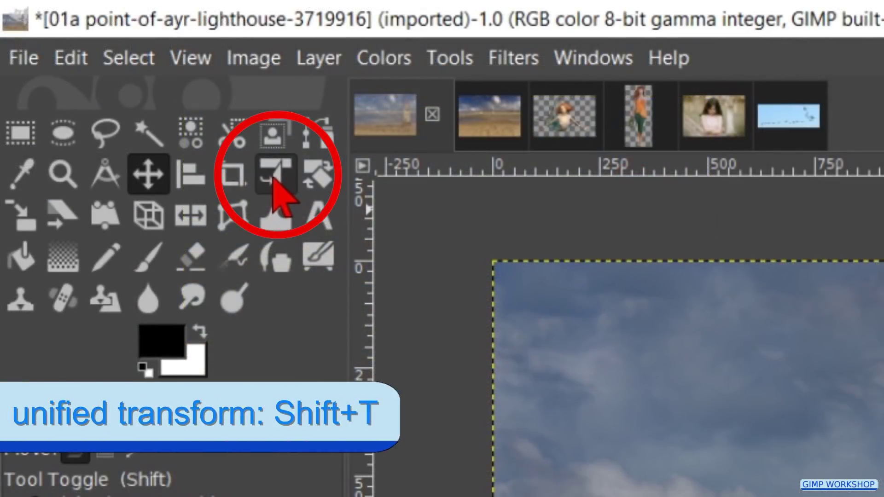
pyautogui.click(273, 180)
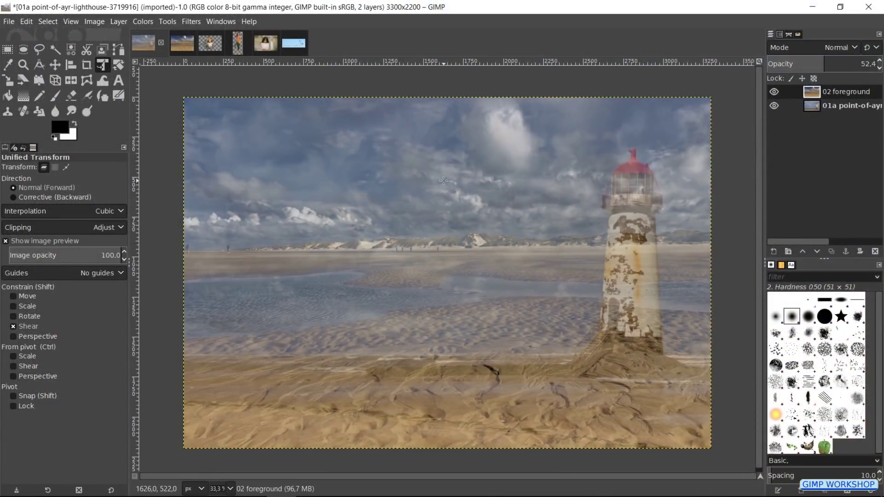
pyautogui.click(443, 181)
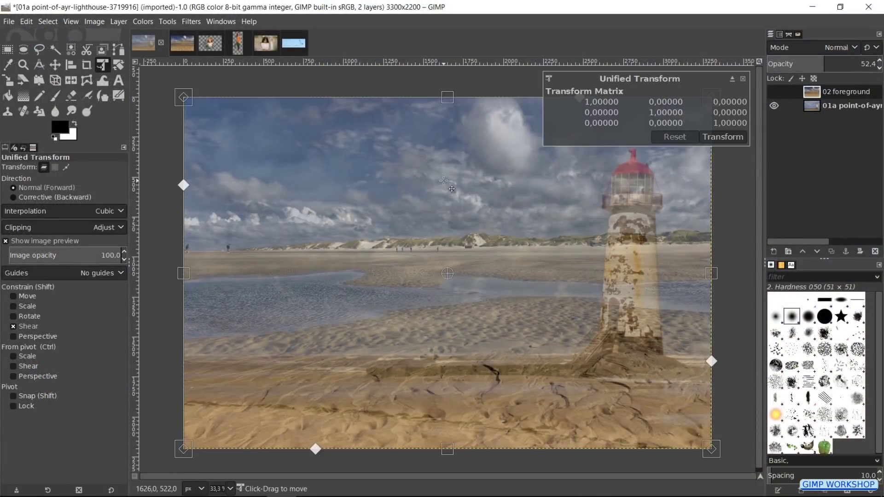
pyautogui.moveTo(447, 97); pyautogui.dragTo(433, 260)
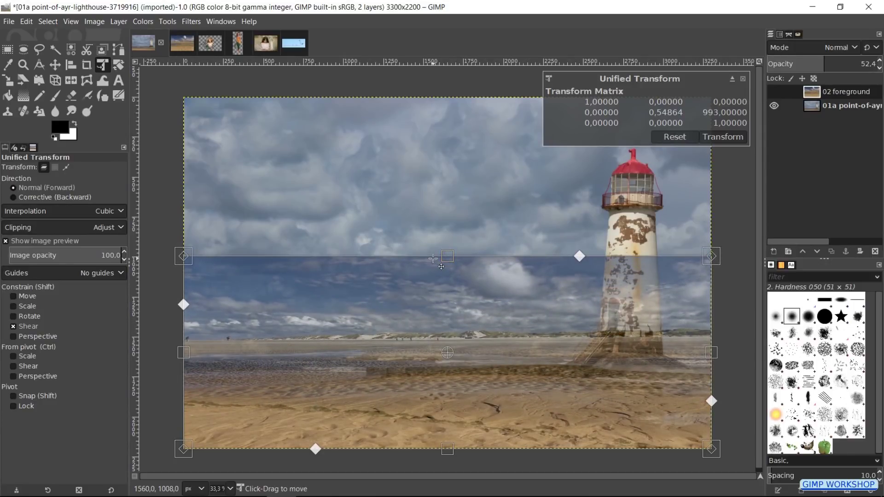
pyautogui.moveTo(184, 352); pyautogui.dragTo(176, 352)
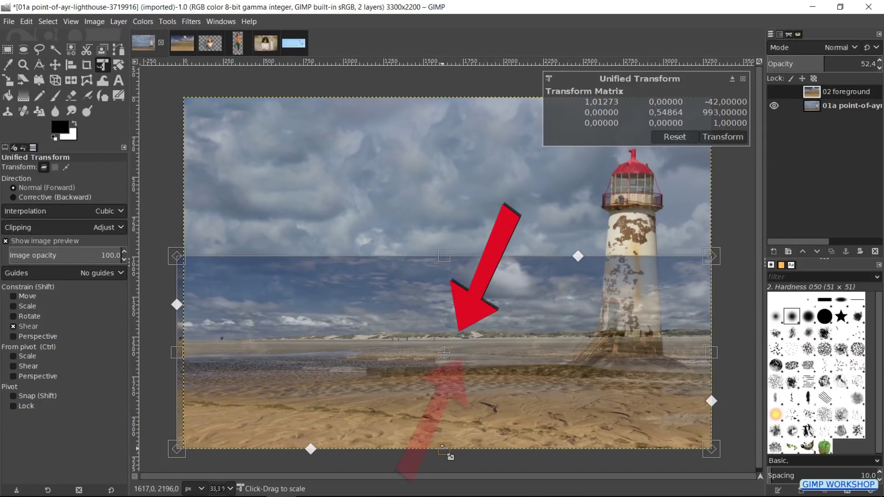
pyautogui.moveTo(444, 448); pyautogui.dragTo(446, 456)
pyautogui.moveTo(712, 353); pyautogui.dragTo(718, 357)
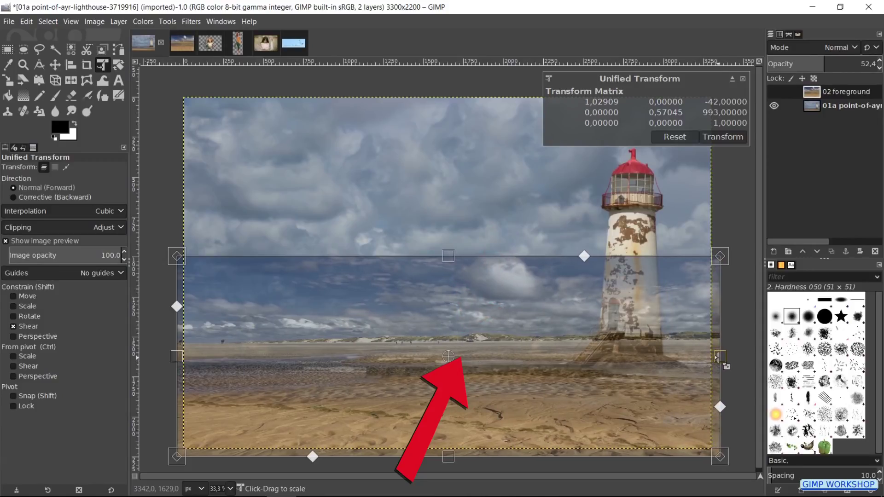
pyautogui.click(721, 138)
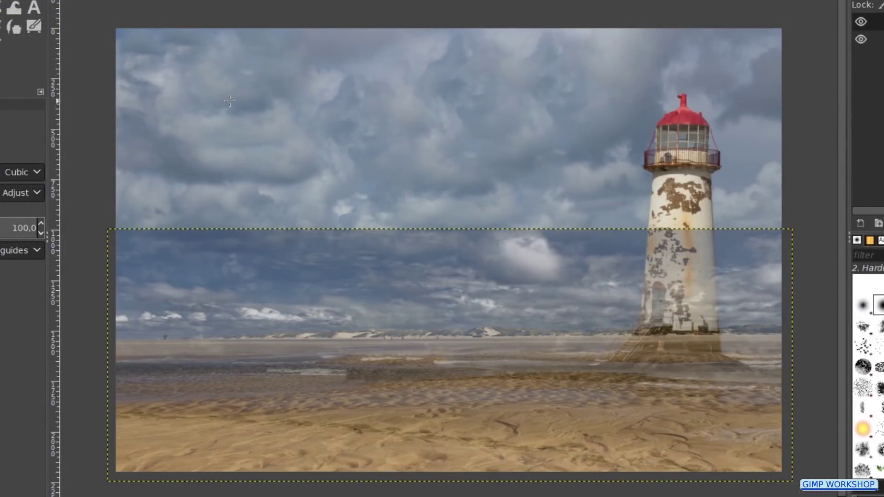
# Fit the 02 foreground layer's boundary to the image size
pyautogui.rightClick(229, 102)
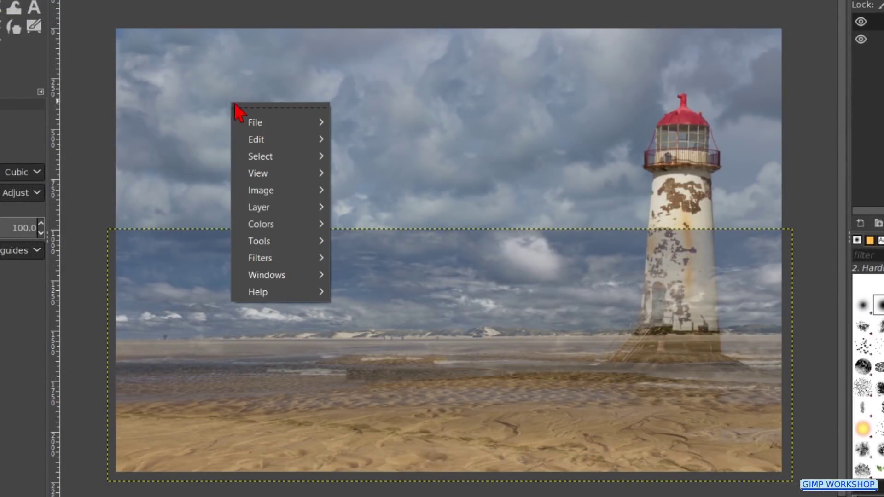
pyautogui.moveTo(306, 211)
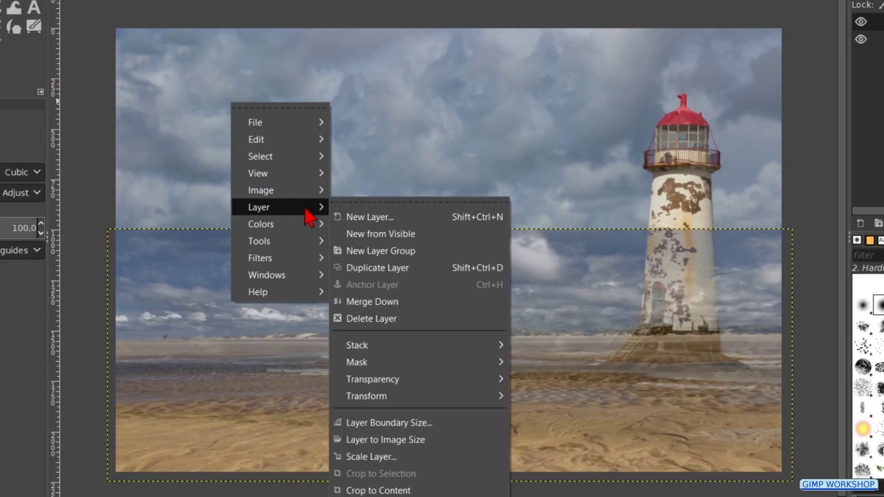
pyautogui.click(421, 441)
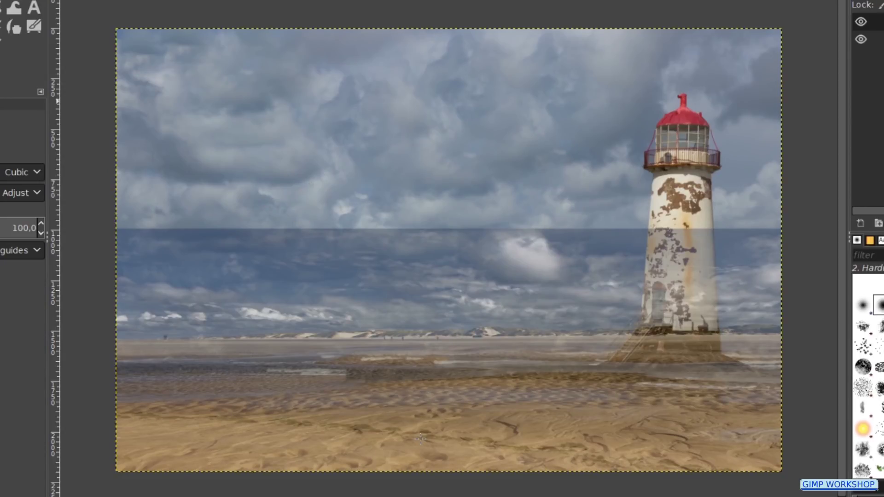
# Add a layer mask initialized to White (full opacity) to the 02 foreground layer
pyautogui.rightClick(234, 82)
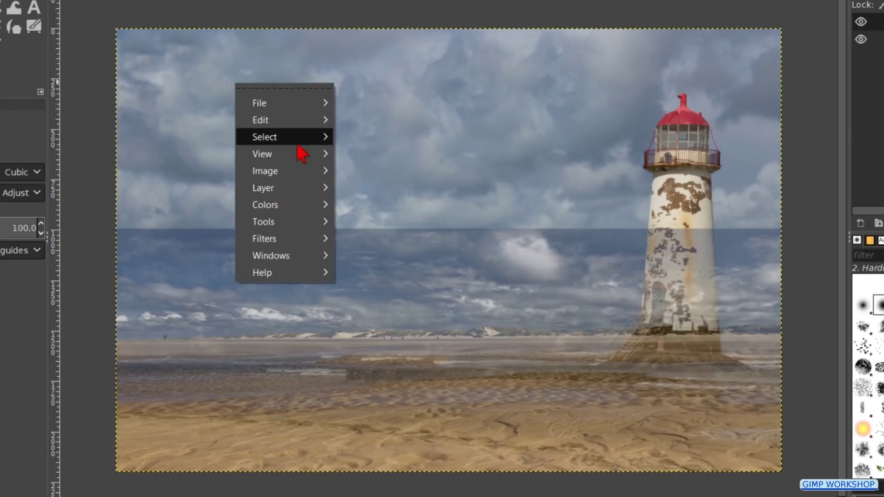
pyautogui.moveTo(303, 193)
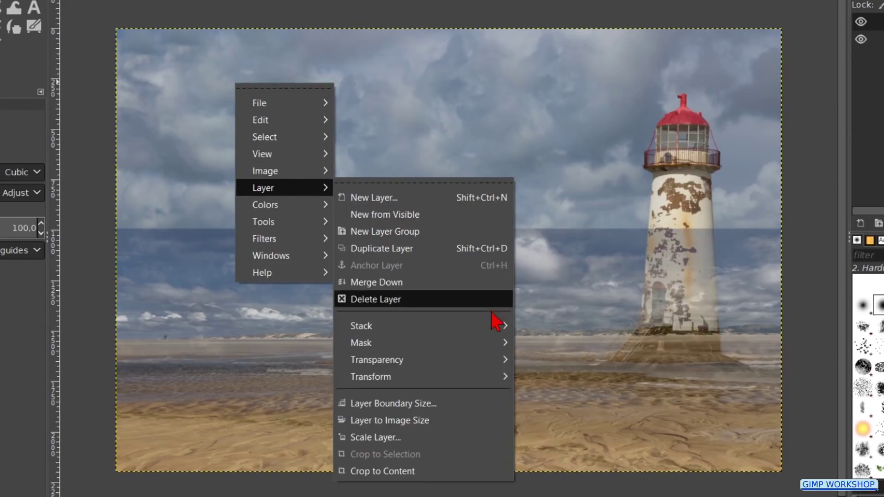
pyautogui.moveTo(489, 343)
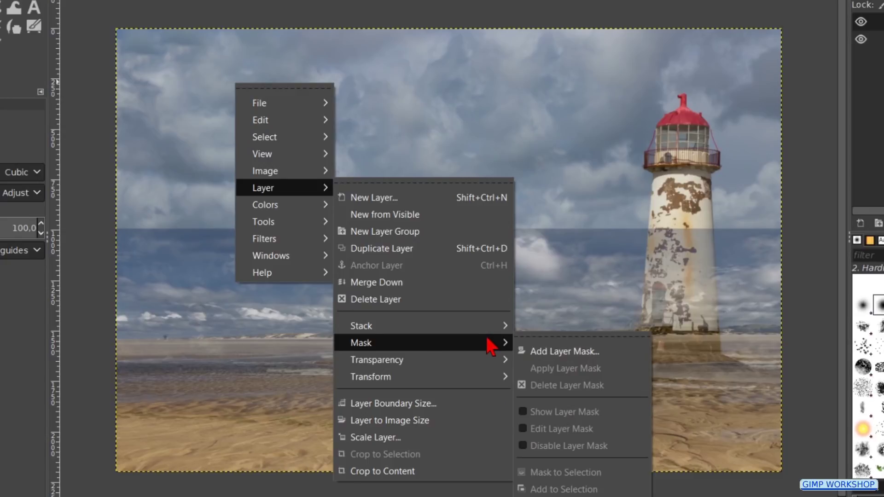
pyautogui.click(554, 352)
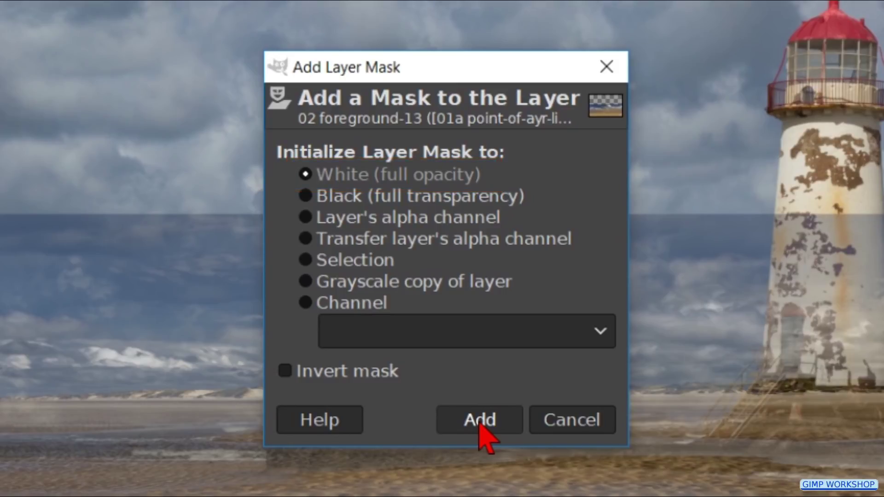
pyautogui.click(481, 430)
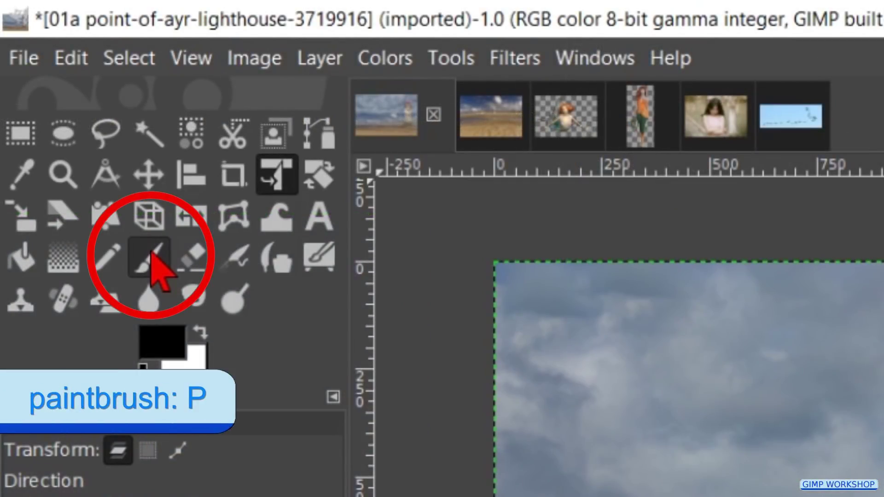
# Paint black on the foreground mask with a size 500 Hardness 050 brush over the sky, lighthouse and pier, and raise the layer's opacity
pyautogui.click(149, 257)
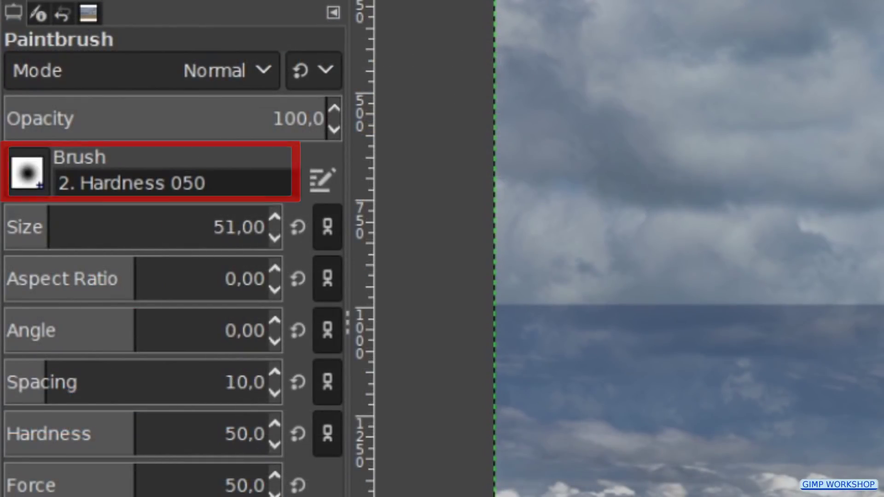
pyautogui.doubleClick(253, 227)
pyautogui.tripleClick(253, 227)
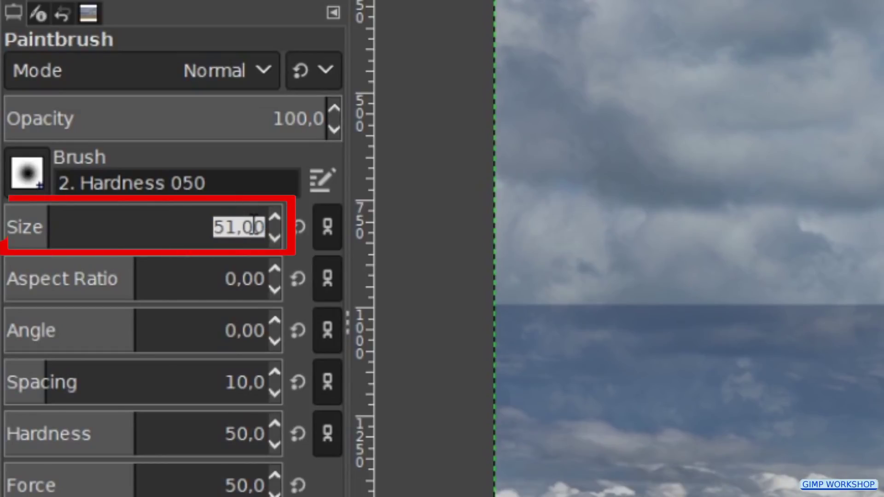
pyautogui.write('5')
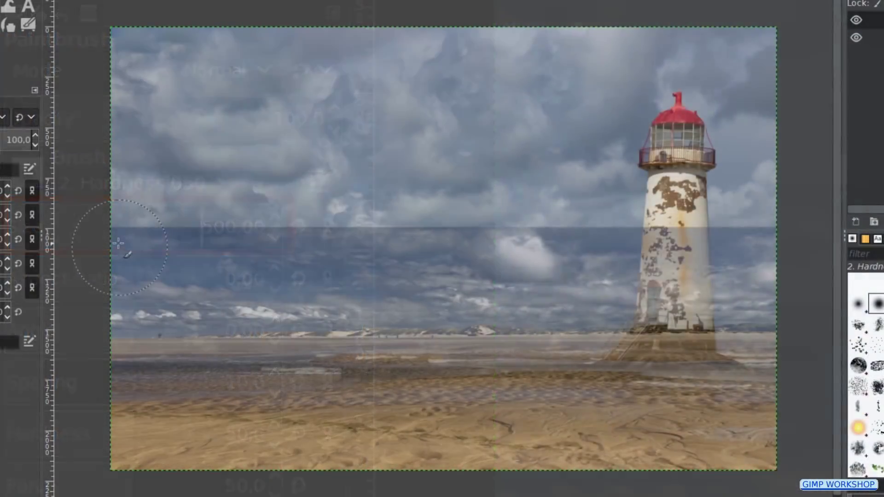
pyautogui.moveTo(138, 249)
pyautogui.mouseDown()
pyautogui.moveTo(407, 222)
pyautogui.moveTo(754, 235)
pyautogui.moveTo(780, 246)
pyautogui.moveTo(719, 272)
pyautogui.moveTo(255, 254)
pyautogui.moveTo(172, 256)
pyautogui.moveTo(97, 283)
pyautogui.moveTo(534, 275)
pyautogui.moveTo(808, 308)
pyautogui.moveTo(713, 315)
pyautogui.moveTo(576, 306)
pyautogui.moveTo(460, 319)
pyautogui.moveTo(563, 309)
pyautogui.moveTo(546, 317)
pyautogui.moveTo(94, 326)
pyautogui.moveTo(137, 347)
pyautogui.mouseUp()
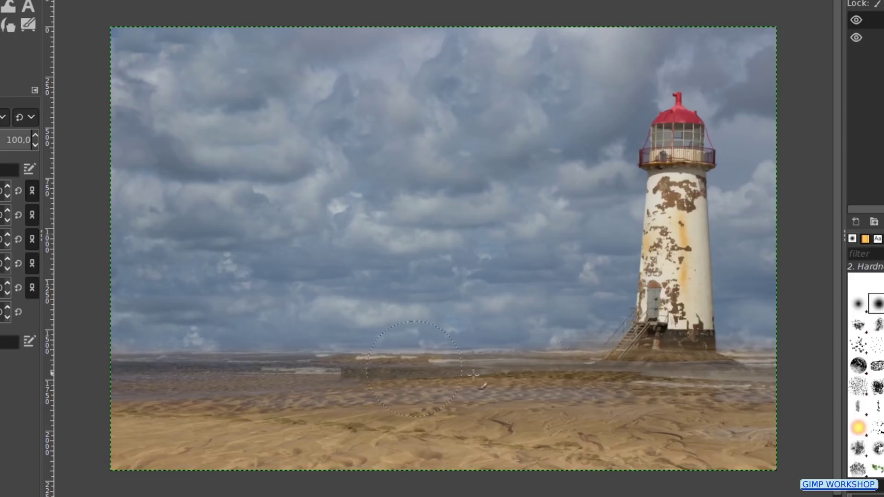
pyautogui.moveTo(651, 358)
pyautogui.mouseDown()
pyautogui.moveTo(620, 353)
pyautogui.moveTo(709, 355)
pyautogui.moveTo(610, 360)
pyautogui.moveTo(608, 371)
pyautogui.moveTo(351, 366)
pyautogui.mouseUp()
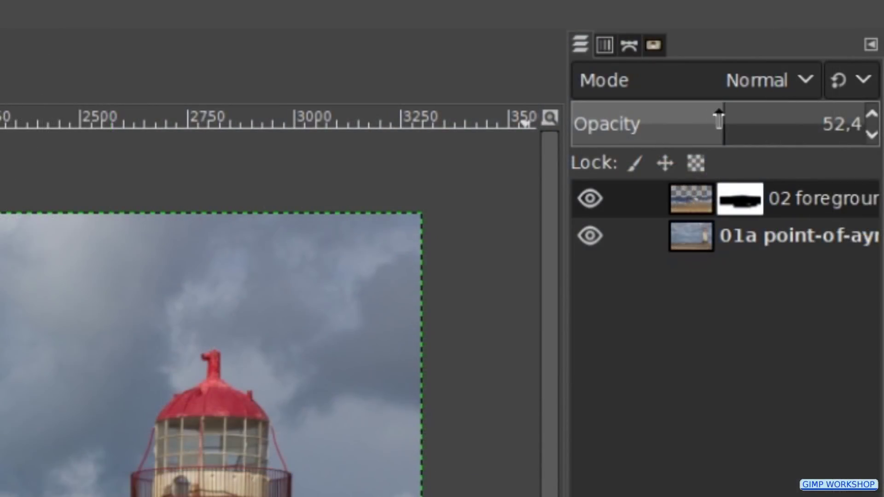
pyautogui.moveTo(716, 120); pyautogui.dragTo(811, 119)
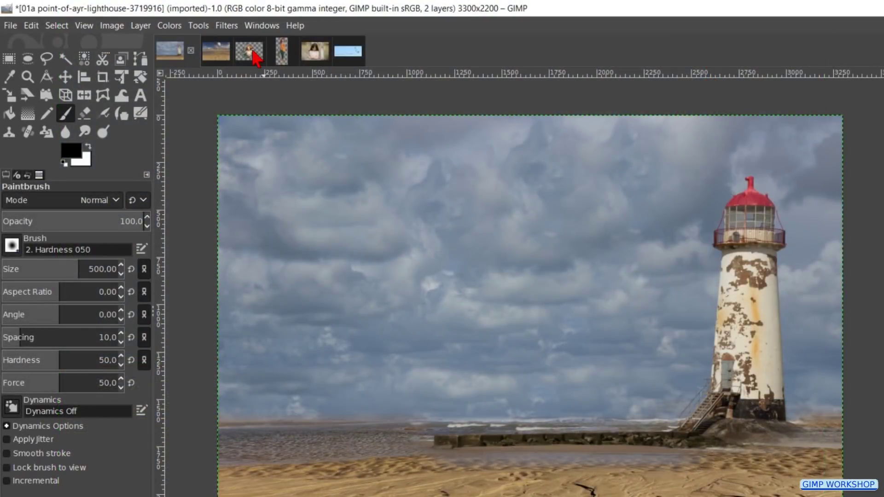
# Bring the mermaid image into the lighthouse image as a new layer and rename that layer 03 mermaid
pyautogui.click(253, 53)
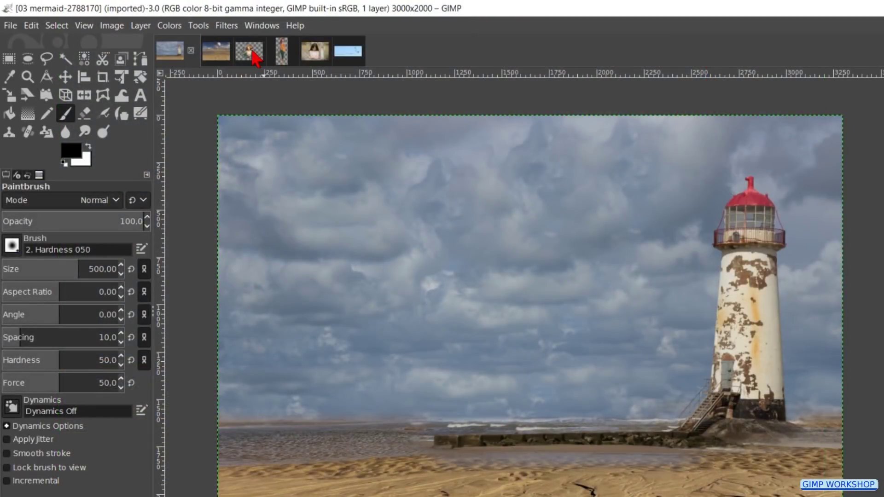
pyautogui.moveTo(252, 53); pyautogui.dragTo(326, 173)
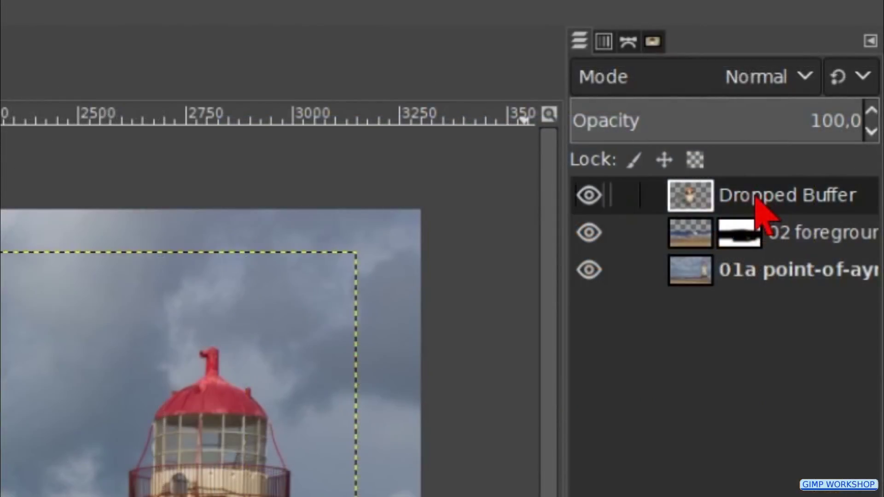
pyautogui.doubleClick(755, 199)
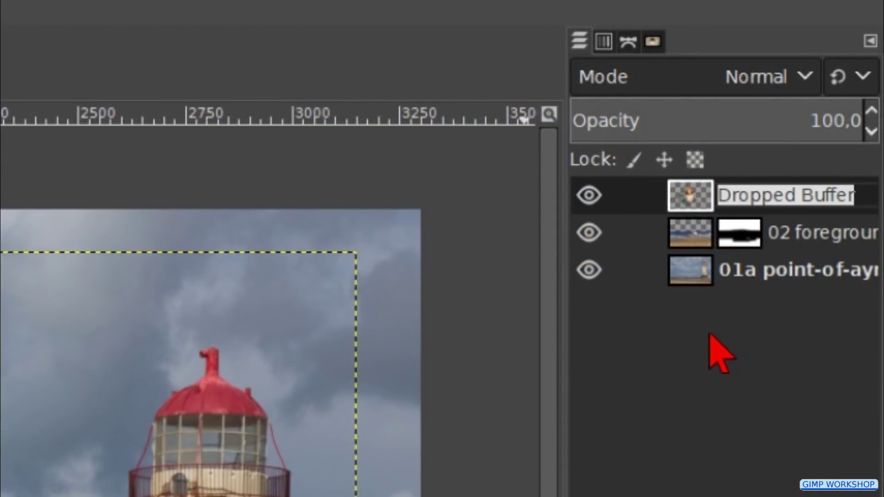
pyautogui.write('03 mae')
pyautogui.press('BackSpace')
pyautogui.press('BackSpace')
pyautogui.write('er')
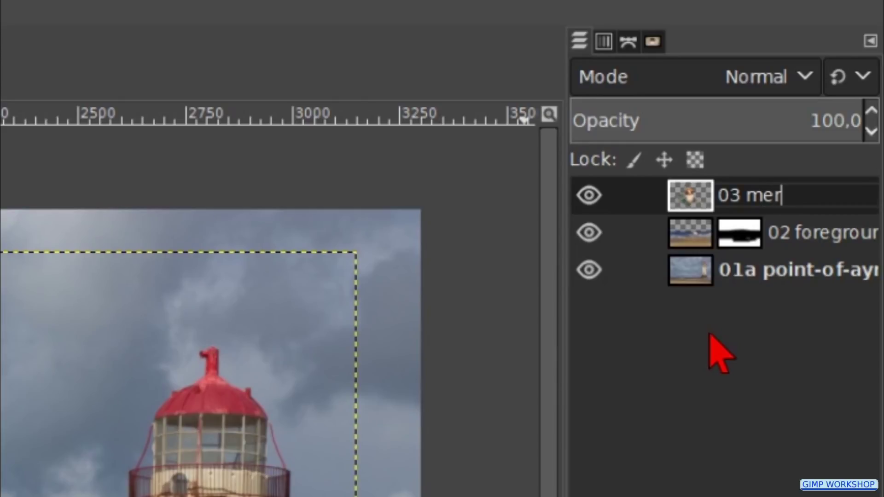
pyautogui.write('maid')
pyautogui.press('Return')
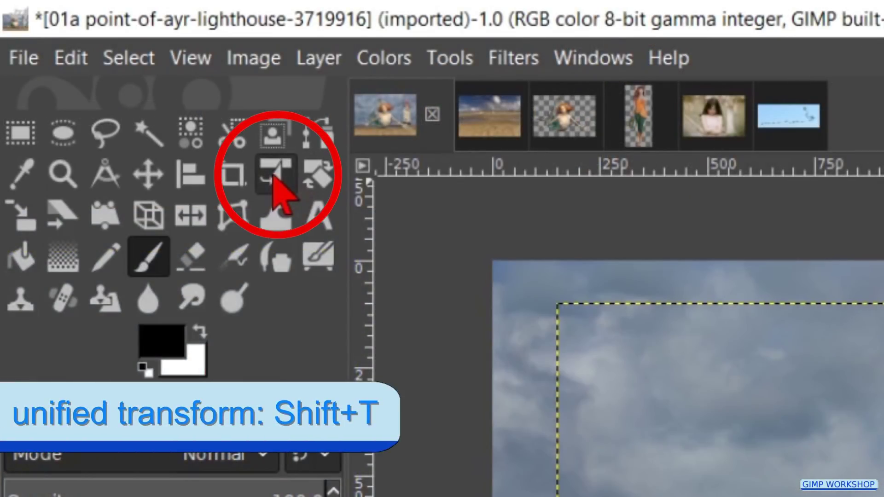
# Scale the mermaid down to about 52% with Unified Transform and place her on the sand to the left of the lighthouse
pyautogui.click(276, 177)
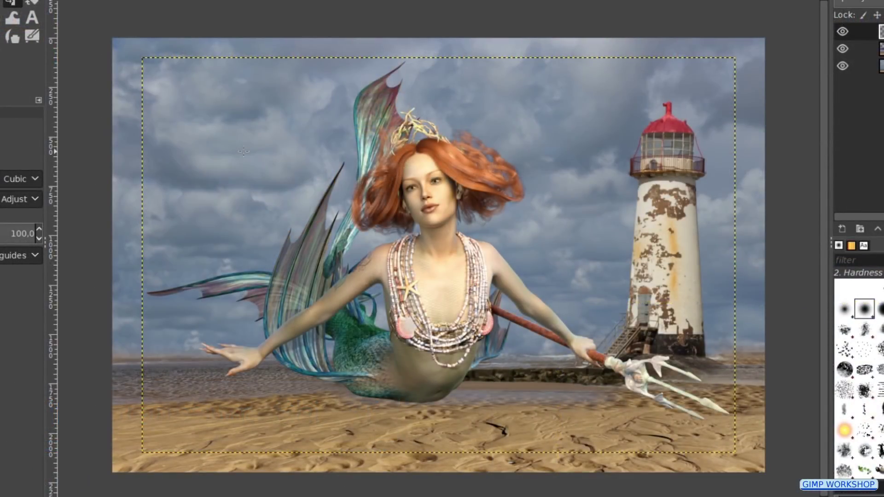
pyautogui.click(244, 151)
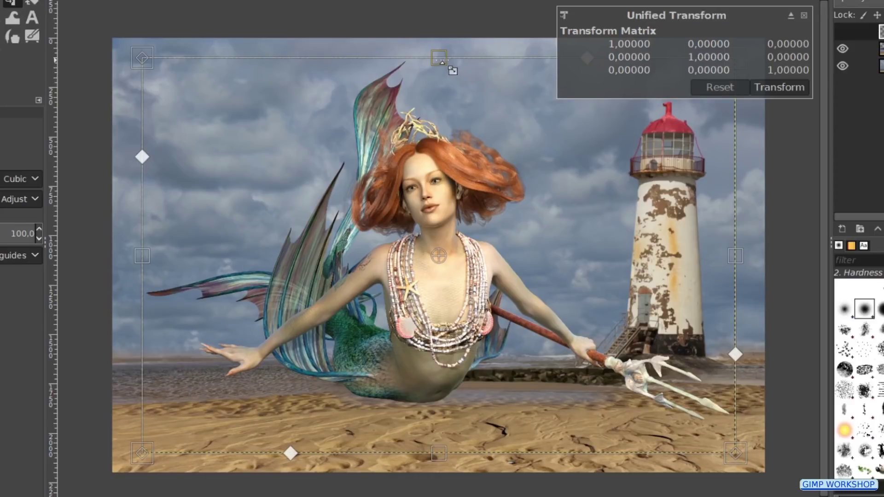
pyautogui.moveTo(442, 63); pyautogui.dragTo(426, 247)
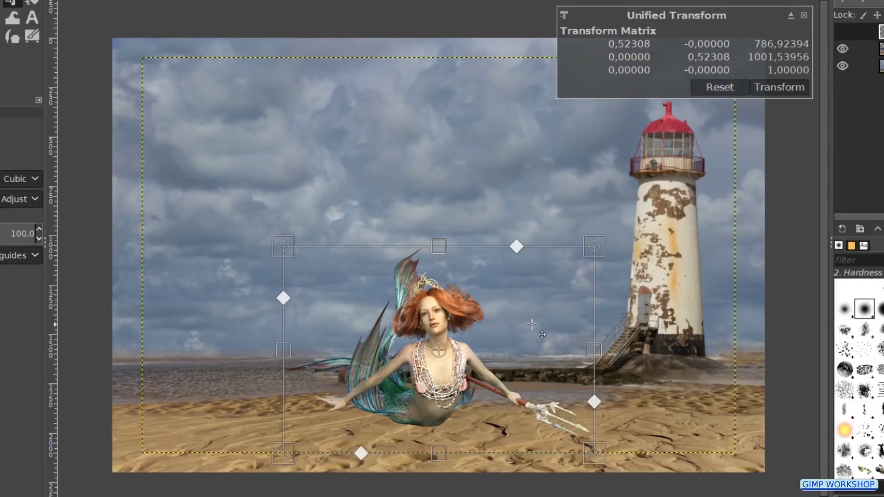
pyautogui.moveTo(532, 324); pyautogui.dragTo(464, 332)
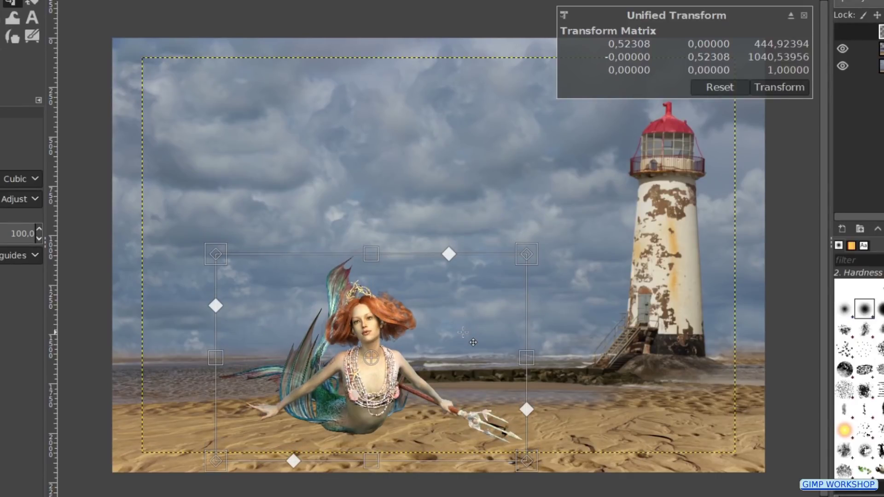
pyautogui.click(766, 92)
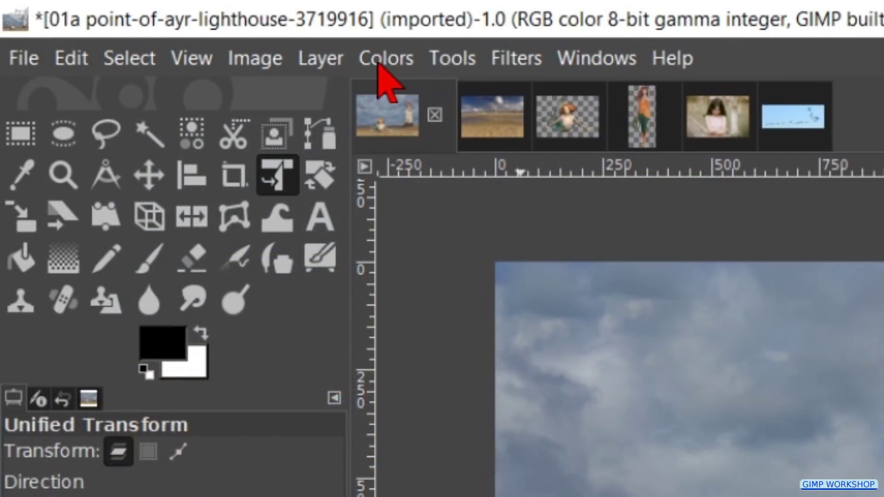
# Darken the mermaid layer with Curves by pulling the bright part of the Value curve down to about x 201, y 173
pyautogui.click(379, 65)
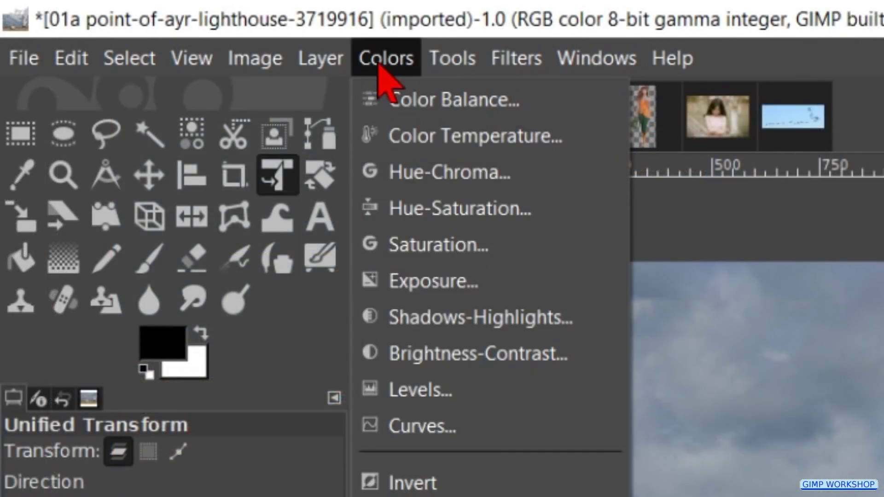
pyautogui.click(472, 430)
pyautogui.moveTo(330, 223)
pyautogui.mouseDown()
pyautogui.moveTo(360, 237)
pyautogui.moveTo(343, 229)
pyautogui.mouseUp()
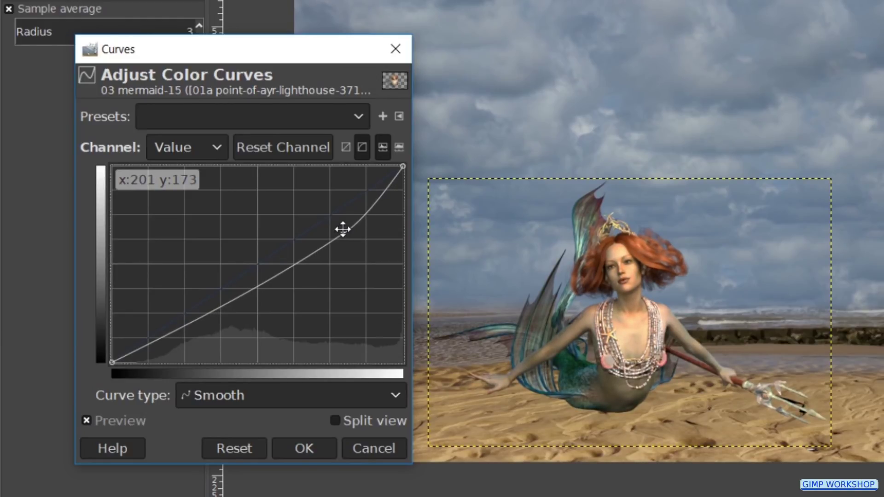
pyautogui.click(305, 449)
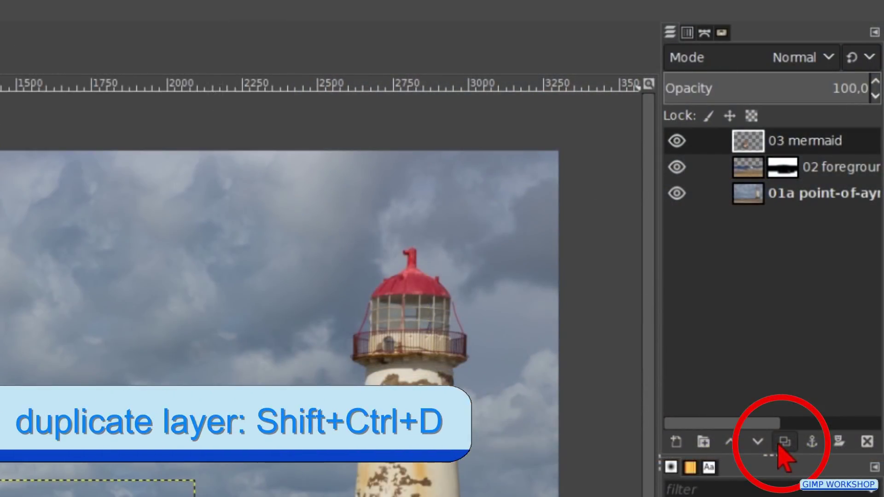
# Duplicate the 03 mermaid layer and rename the copy shadow mermaid
pyautogui.click(782, 444)
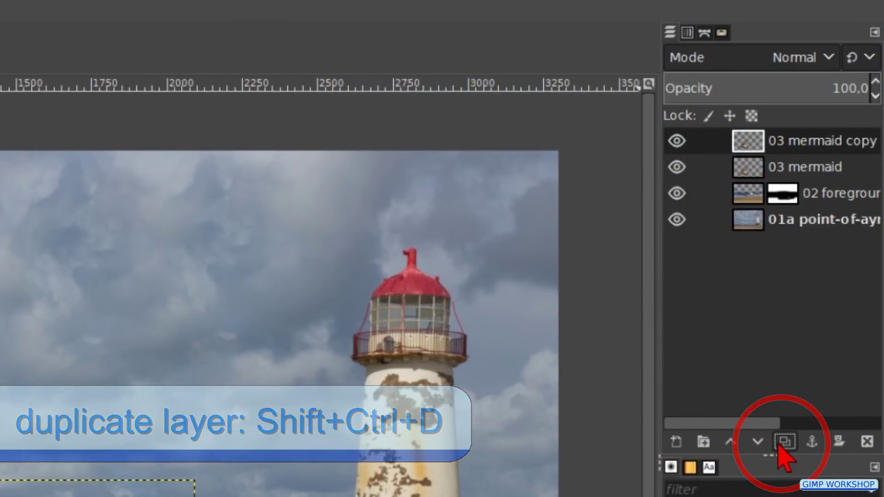
pyautogui.doubleClick(802, 141)
pyautogui.write('s')
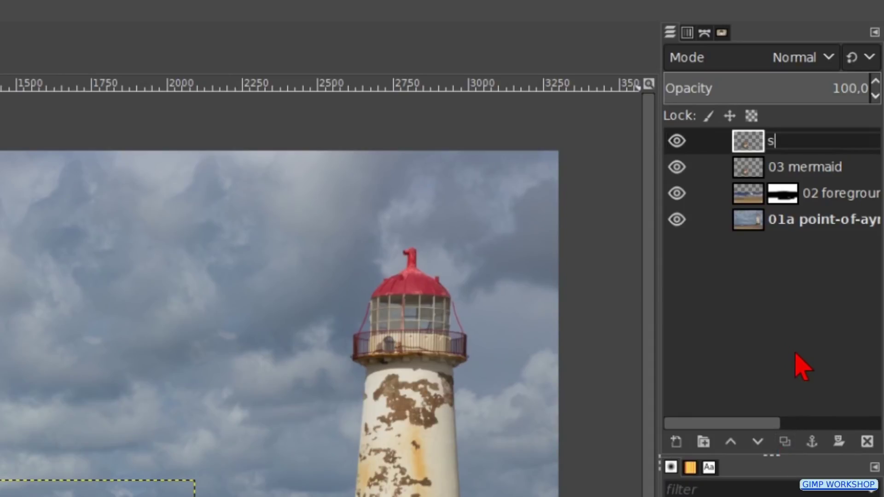
pyautogui.write('hadow mermaid')
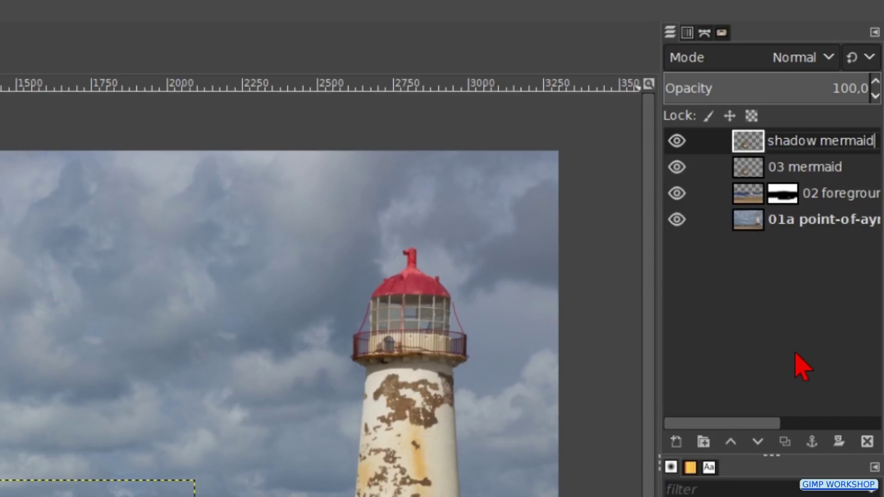
pyautogui.press('Return')
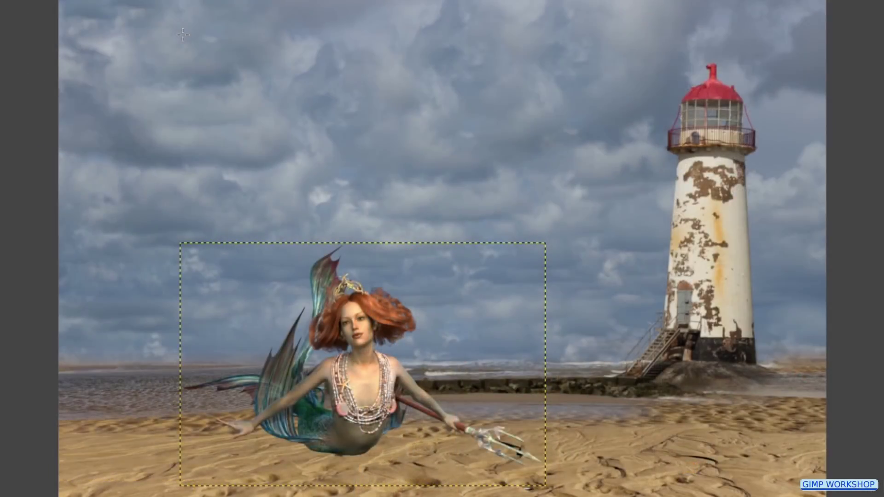
# Apply a Long Shadow filter to the shadow mermaid layer with angle 25 and composition Shadow only
pyautogui.rightClick(183, 34)
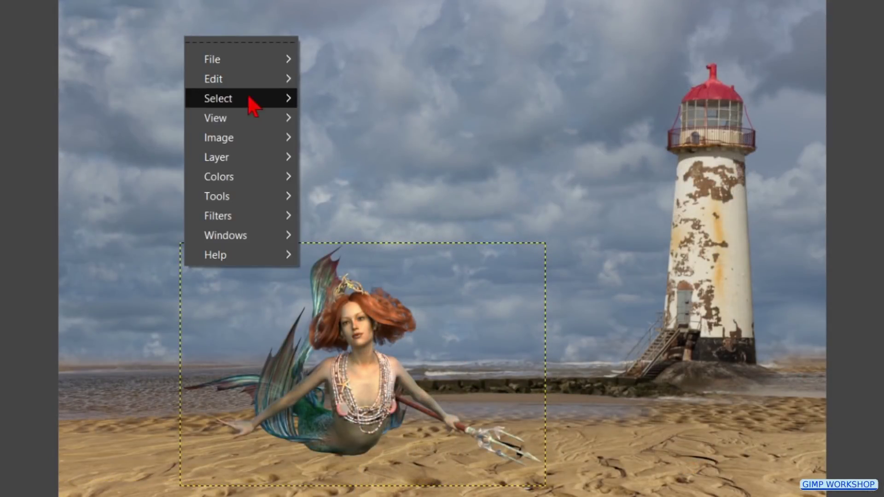
pyautogui.moveTo(270, 214)
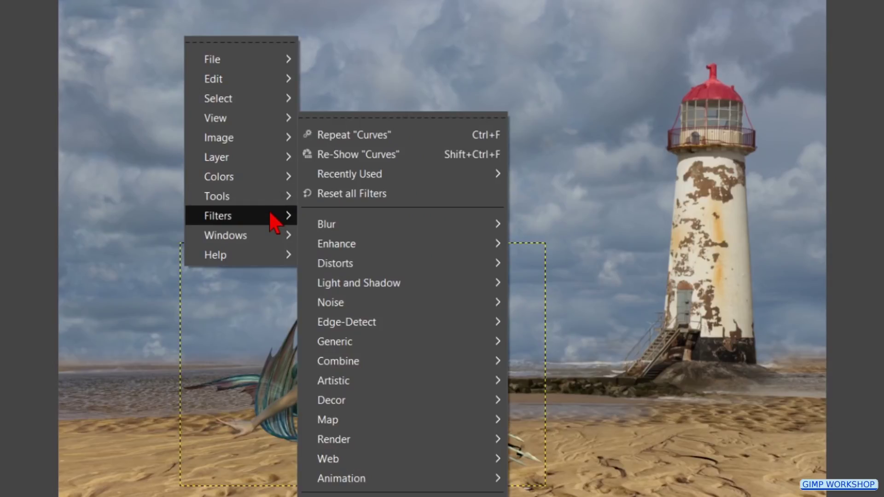
pyautogui.moveTo(399, 286)
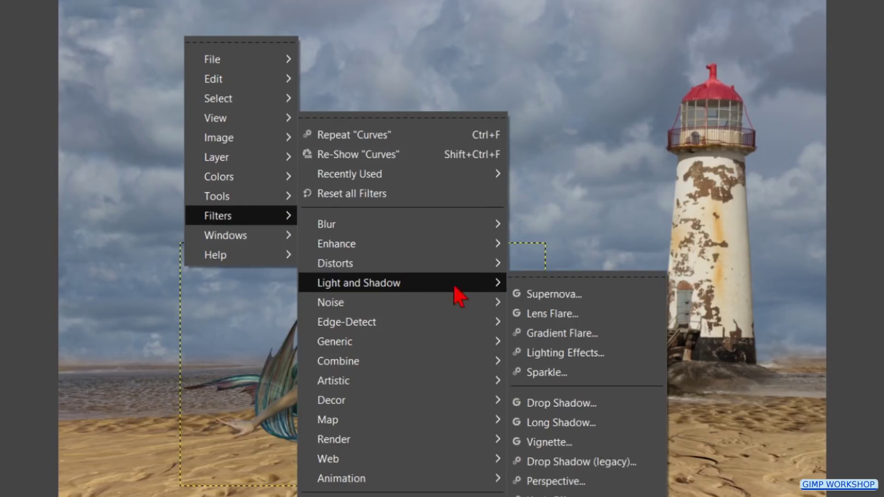
pyautogui.click(586, 424)
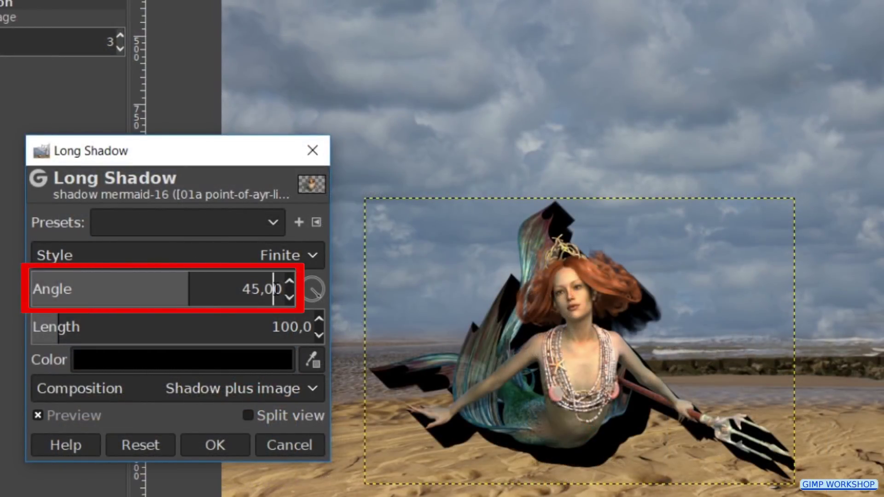
pyautogui.doubleClick(275, 289)
pyautogui.write('25')
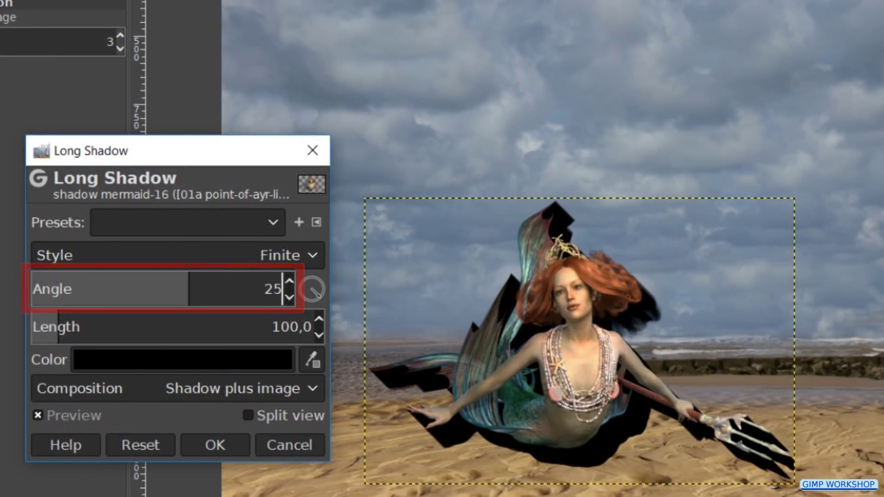
pyautogui.press('Return')
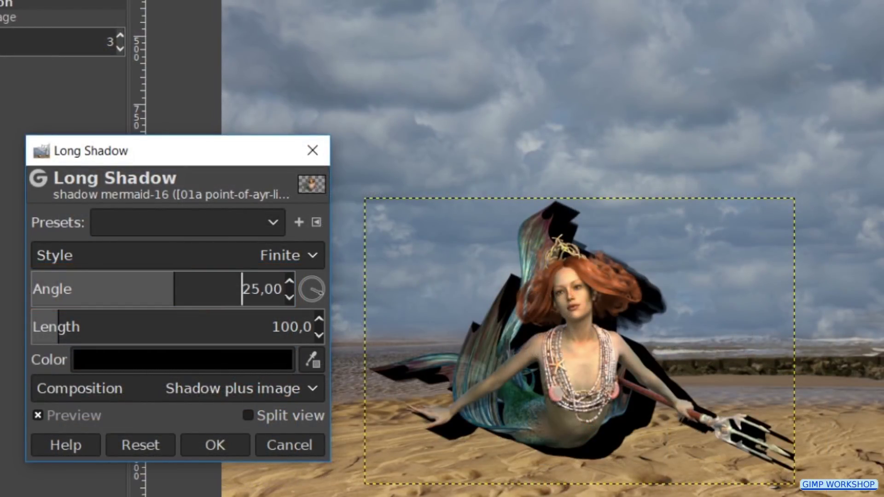
pyautogui.click(210, 395)
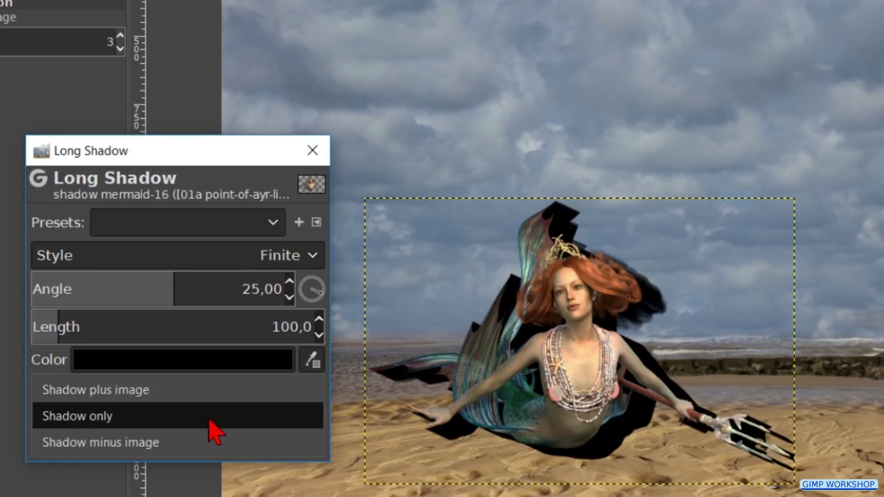
pyautogui.click(209, 420)
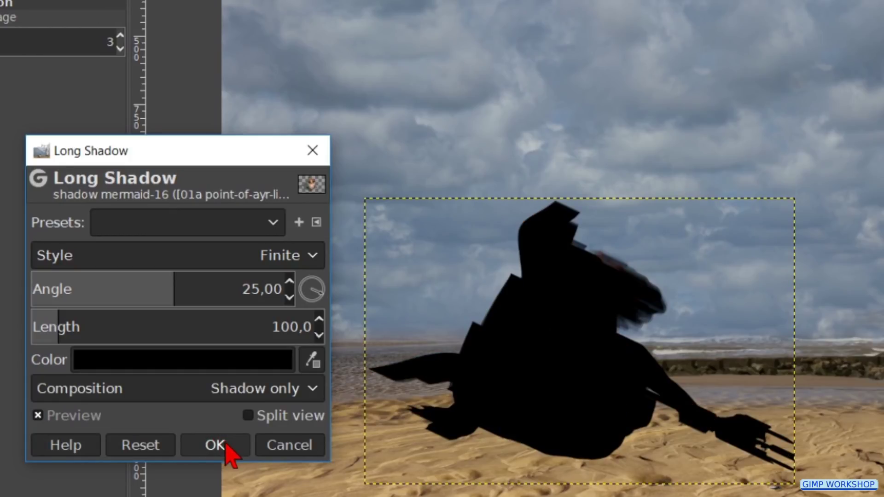
pyautogui.click(215, 445)
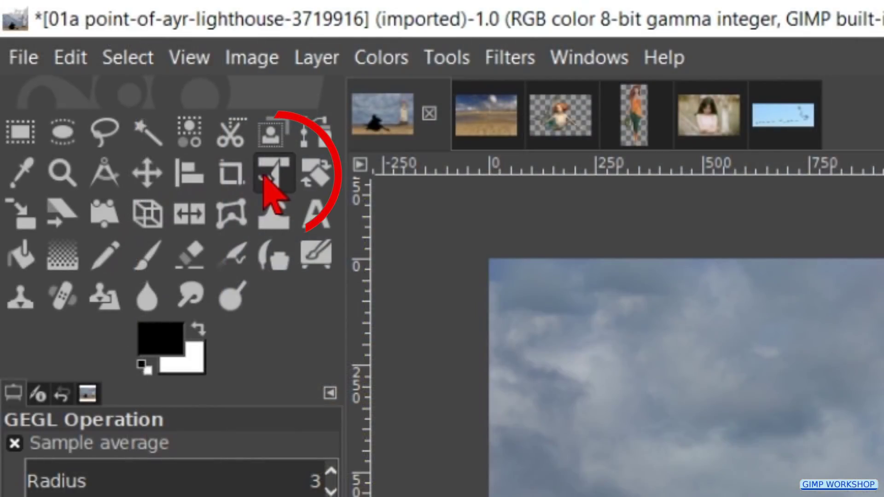
# Flip the shadow downward, flatten and slightly rotate it under the mermaid with Unified Transform, and lower its layer beneath 03 mermaid
pyautogui.click(265, 177)
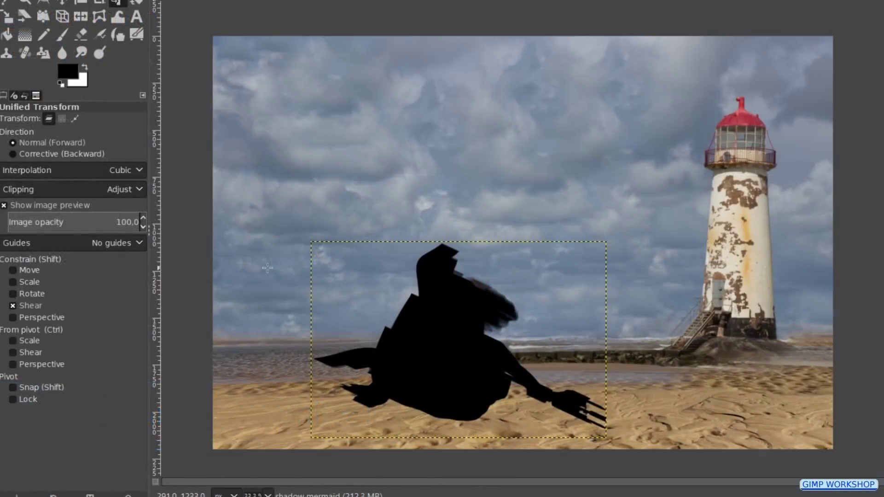
pyautogui.click(268, 268)
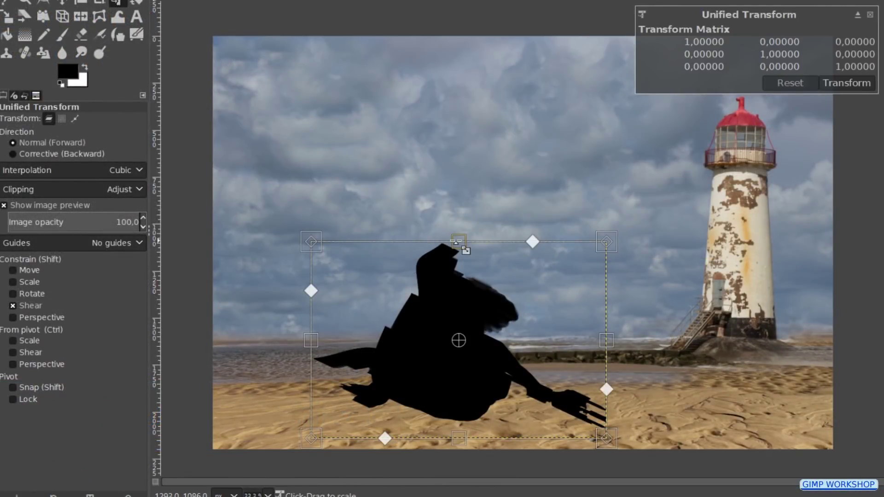
pyautogui.moveTo(456, 240); pyautogui.dragTo(466, 488)
pyautogui.moveTo(677, 411); pyautogui.dragTo(672, 428)
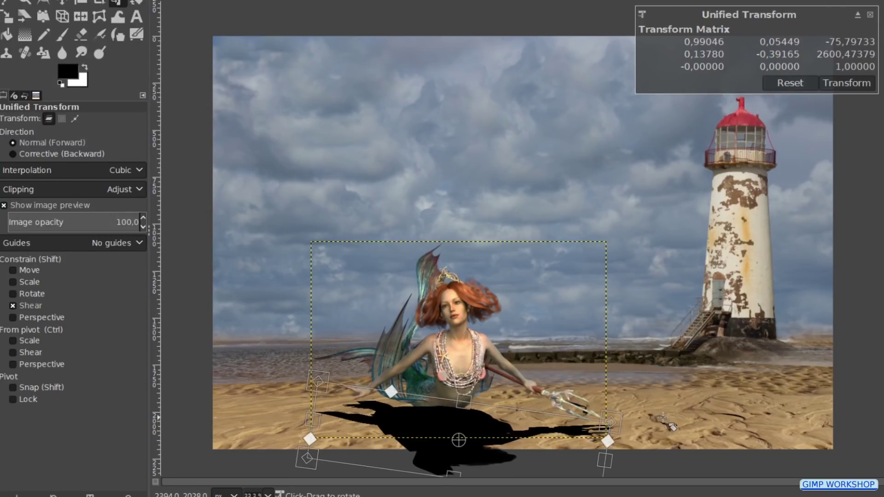
pyautogui.click(844, 83)
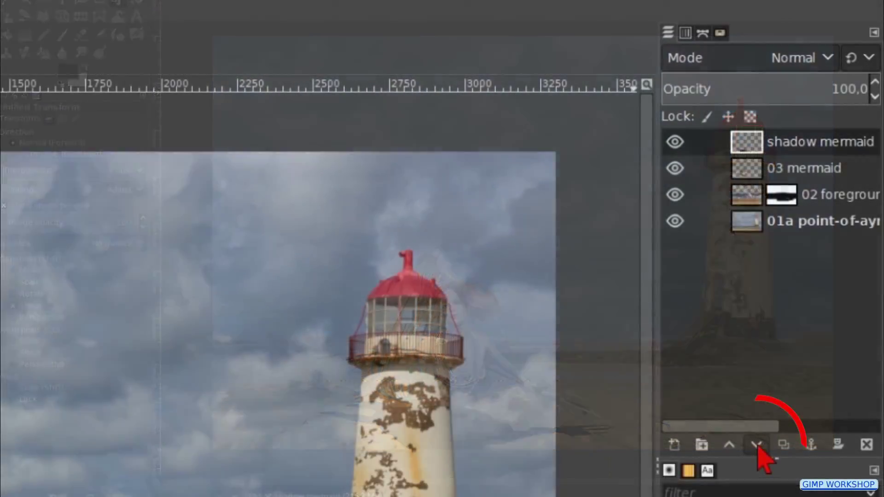
pyautogui.click(756, 444)
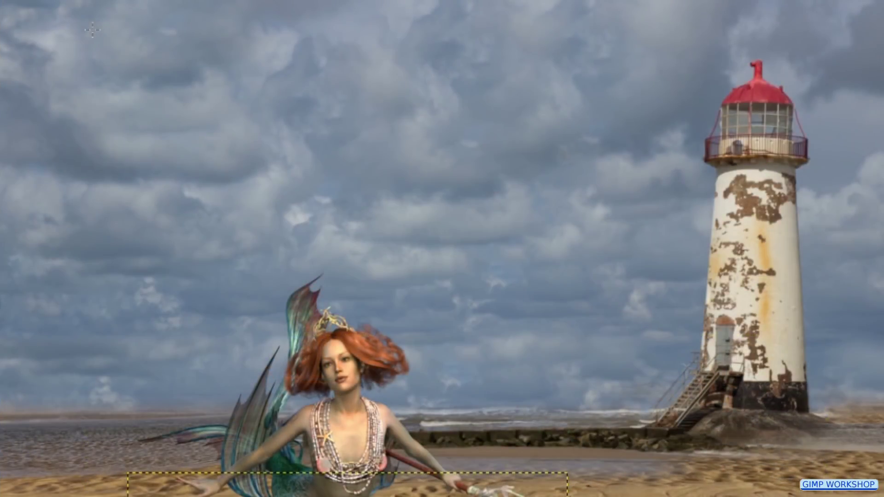
# Add a layer mask initialized to White (full opacity) to the shadow mermaid layer
pyautogui.rightClick(93, 32)
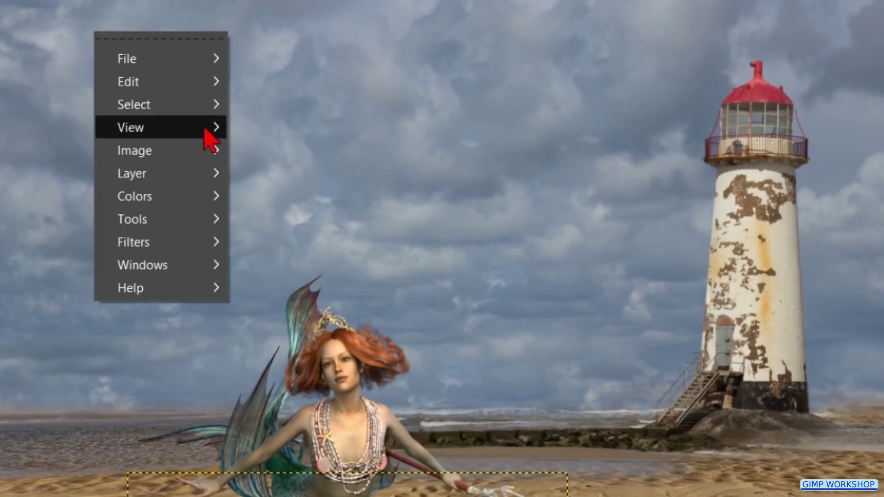
pyautogui.moveTo(212, 176)
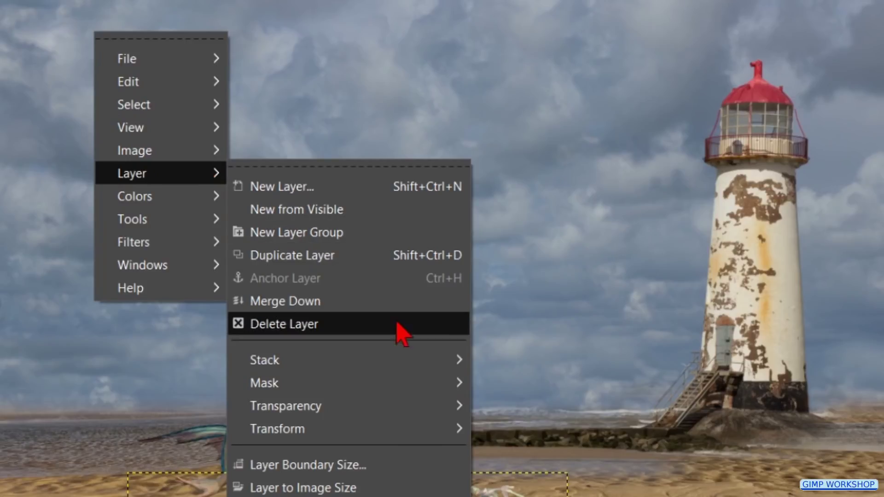
pyautogui.moveTo(412, 387)
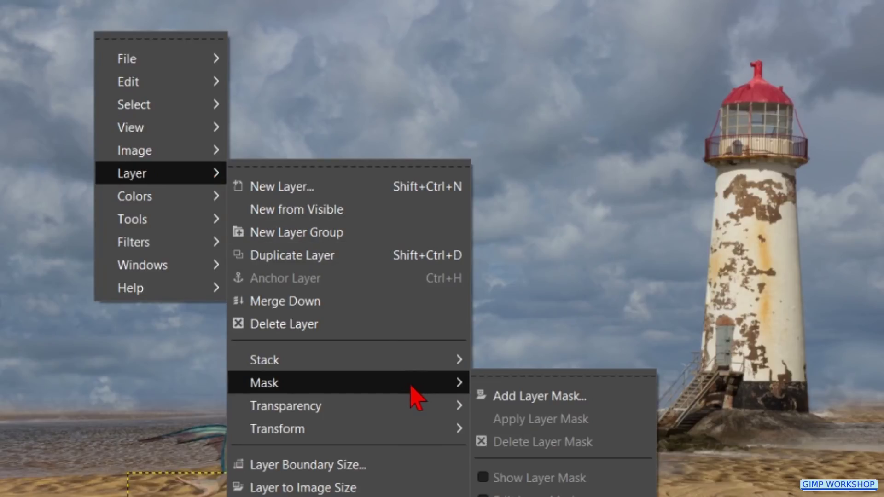
pyautogui.click(539, 408)
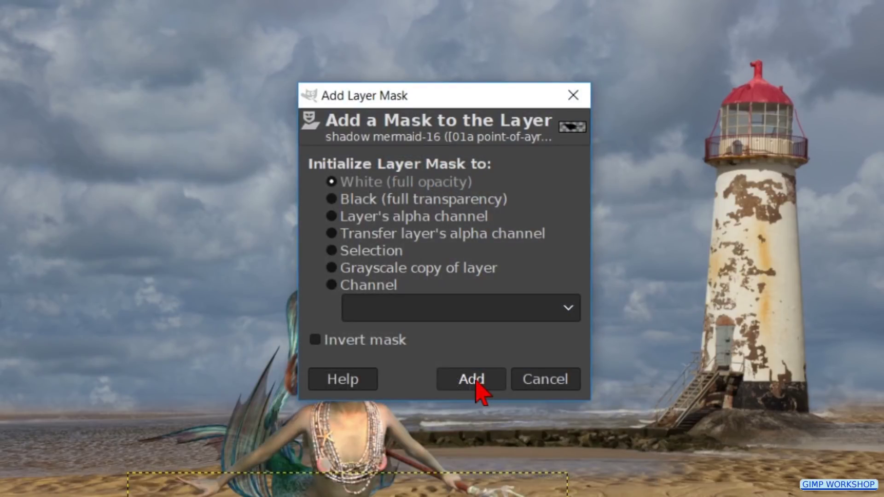
pyautogui.click(475, 380)
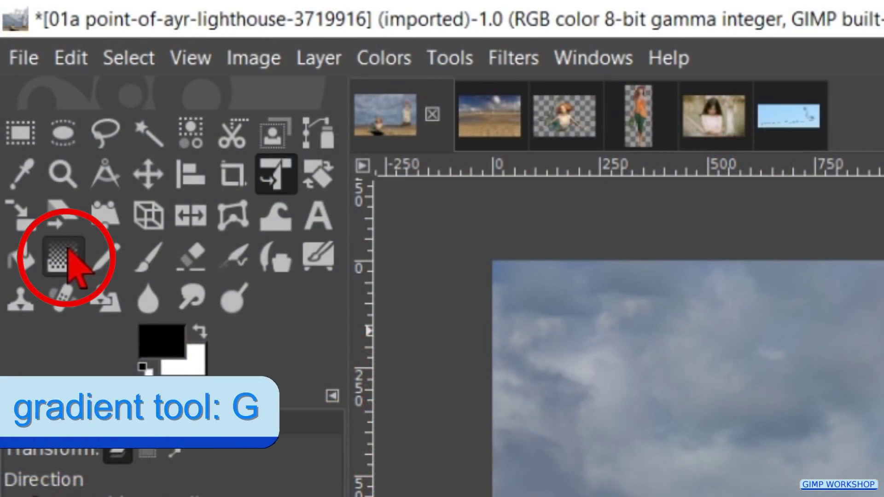
# Fade the mermaid's shadow with a vertical black-to-white mask gradient from below the image up to her body, setting its midpoint to 18.65
pyautogui.click(69, 252)
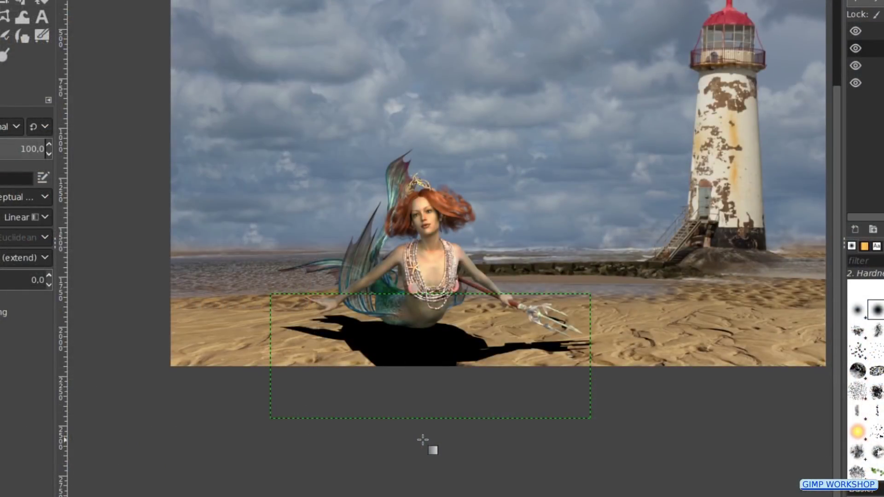
pyautogui.click(423, 440)
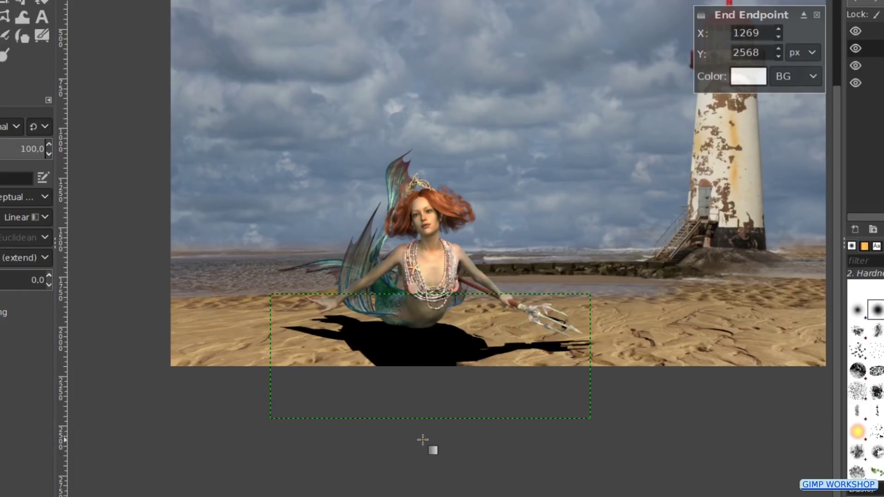
pyautogui.moveTo(423, 440); pyautogui.dragTo(423, 313)
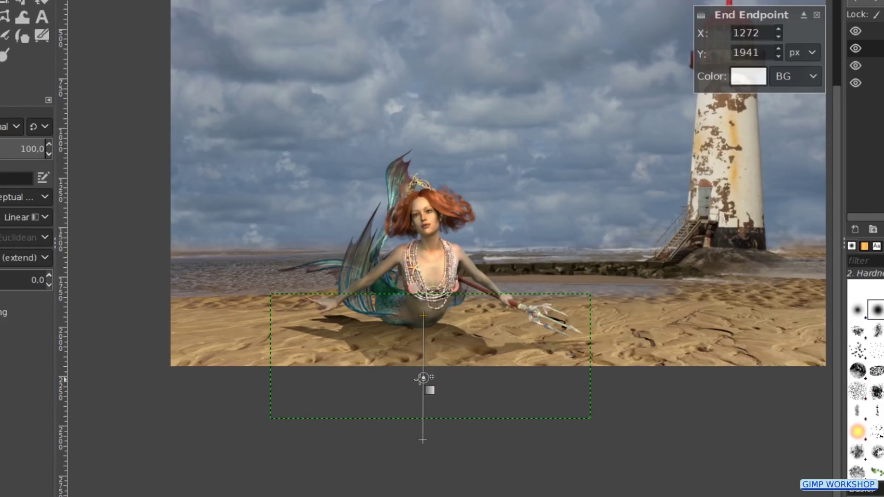
pyautogui.moveTo(423, 378); pyautogui.dragTo(420, 417)
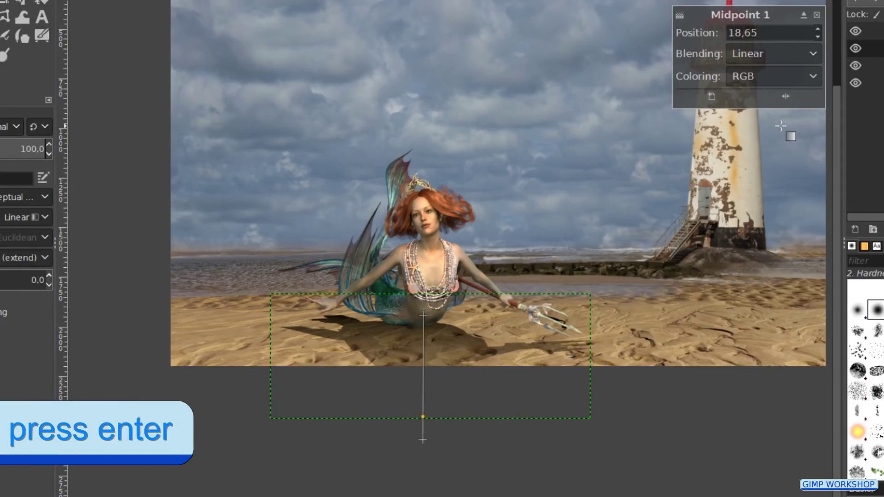
pyautogui.press('Return')
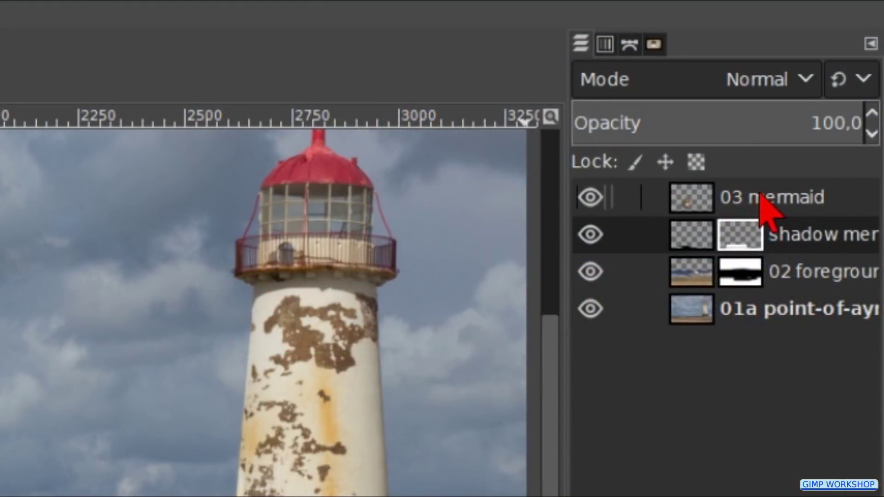
# Add the 04 girl image to the lighthouse composition as a layer above 03 mermaid and rename it 04 girl
pyautogui.click(760, 197)
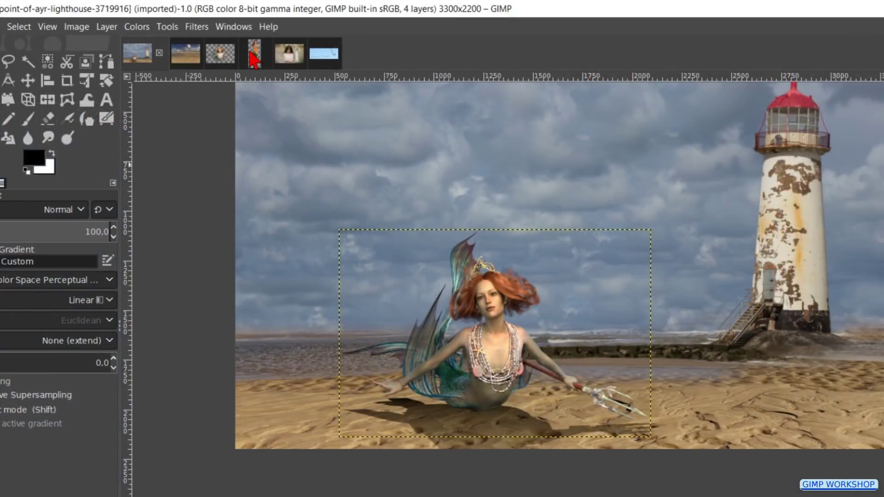
pyautogui.click(251, 53)
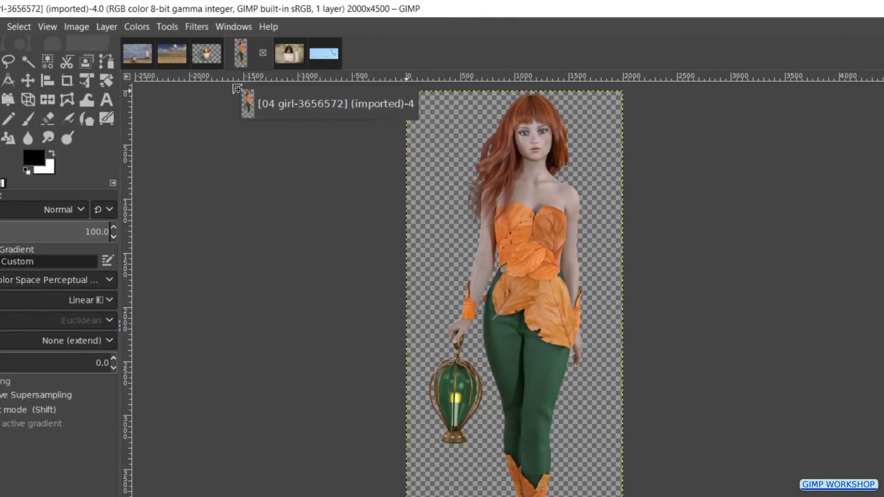
pyautogui.moveTo(137, 61); pyautogui.dragTo(263, 148)
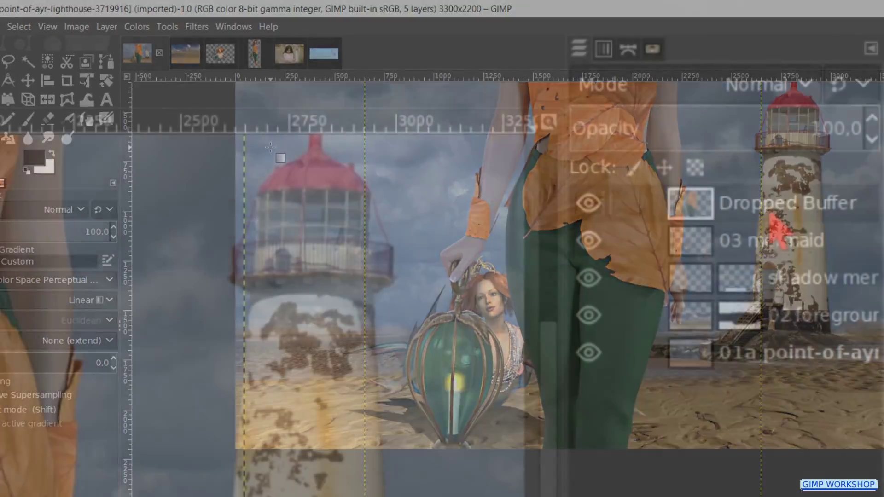
pyautogui.doubleClick(765, 210)
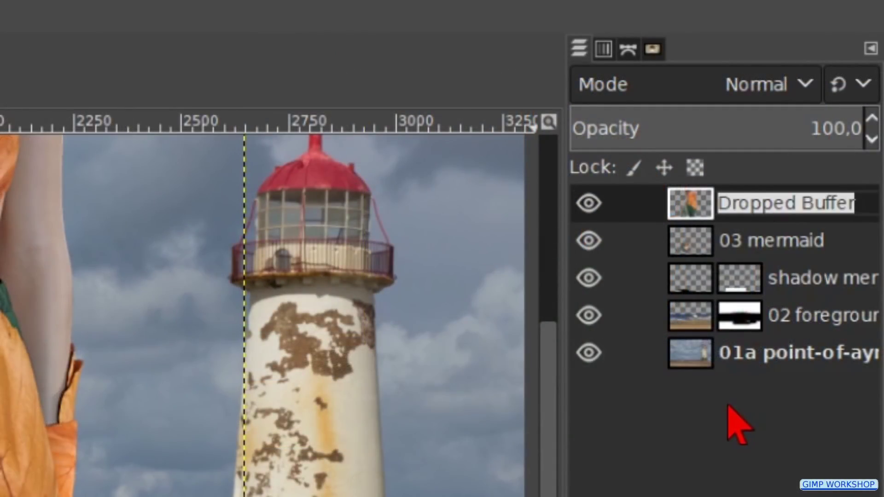
pyautogui.write('04 girl')
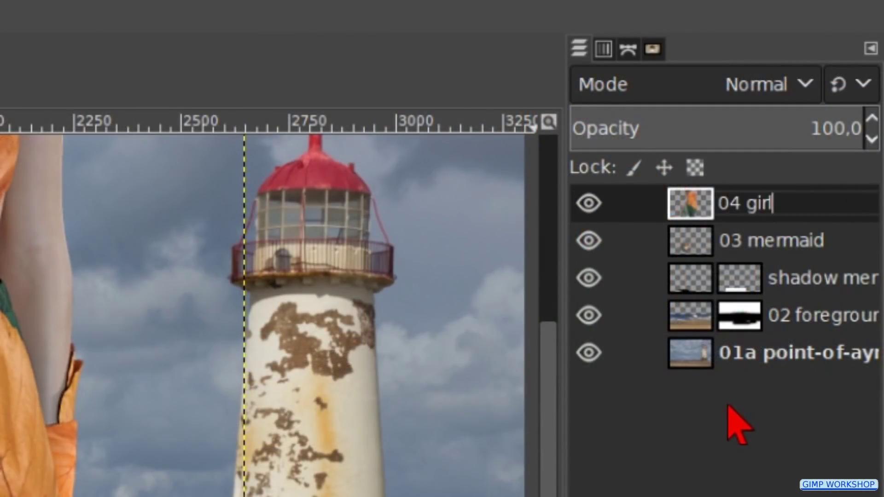
pyautogui.press('Return')
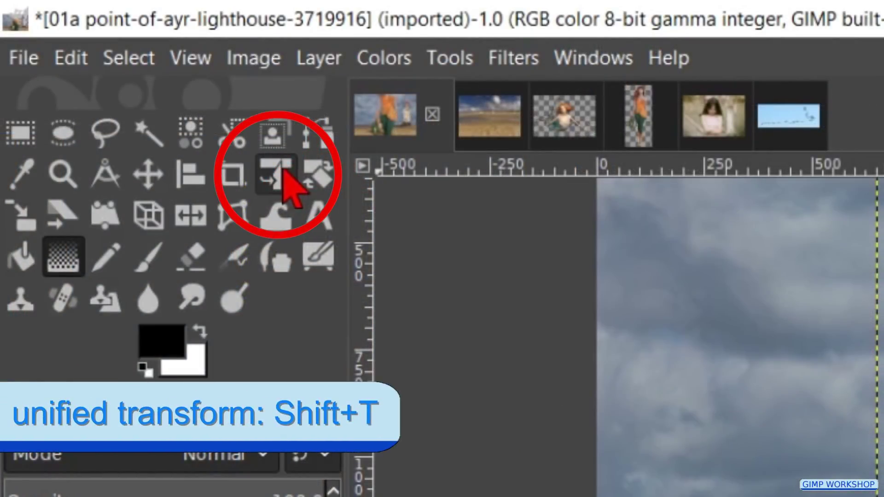
# Scale the girl proportionally to about 13% with Unified Transform and stand her on the beach between the mermaid and the lighthouse
pyautogui.click(282, 171)
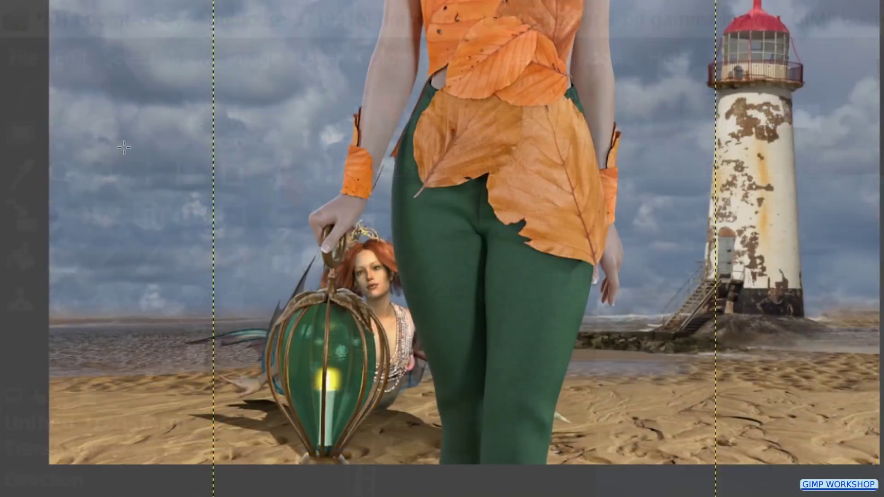
pyautogui.click(123, 147)
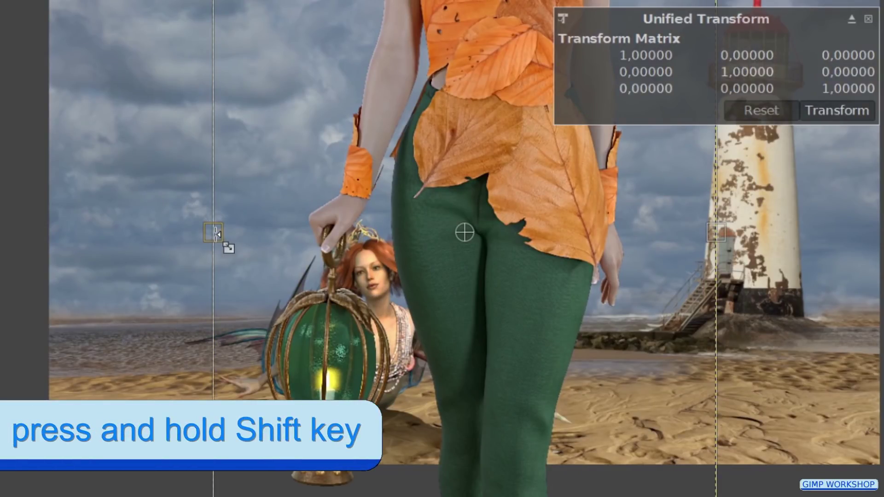
pyautogui.moveTo(215, 233); pyautogui.dragTo(660, 255)
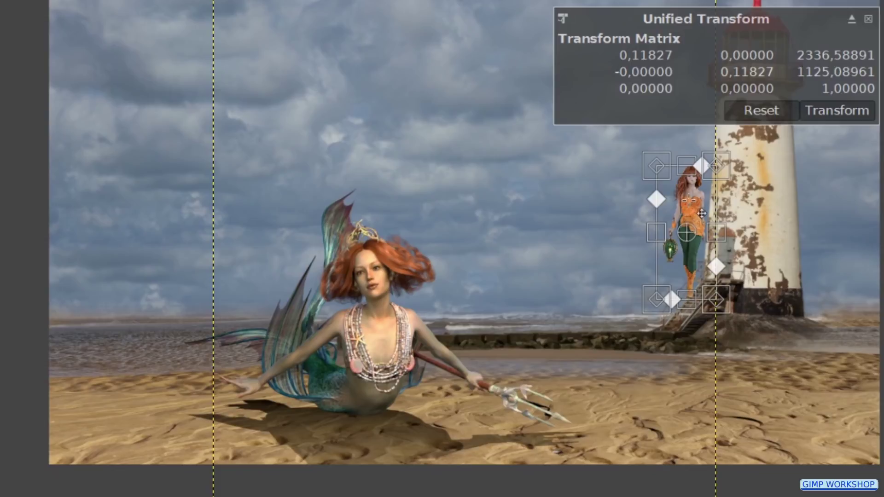
pyautogui.moveTo(702, 213); pyautogui.dragTo(600, 295)
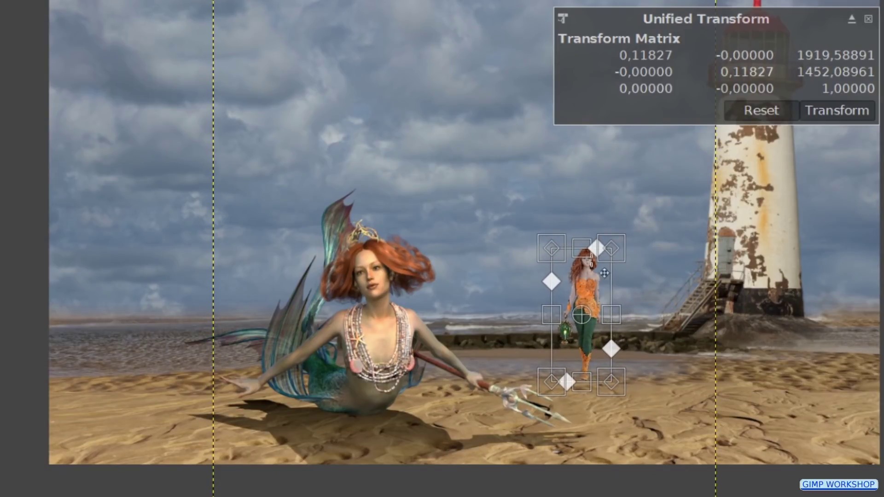
pyautogui.moveTo(587, 248); pyautogui.dragTo(589, 230)
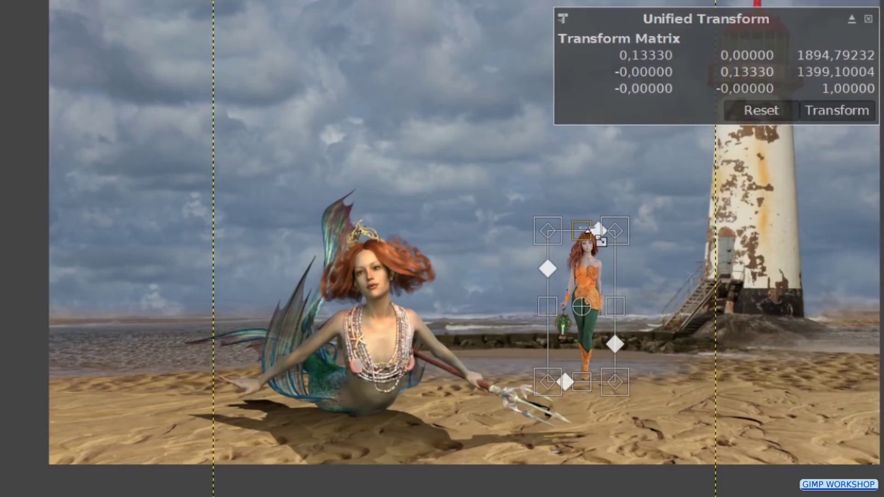
pyautogui.click(837, 118)
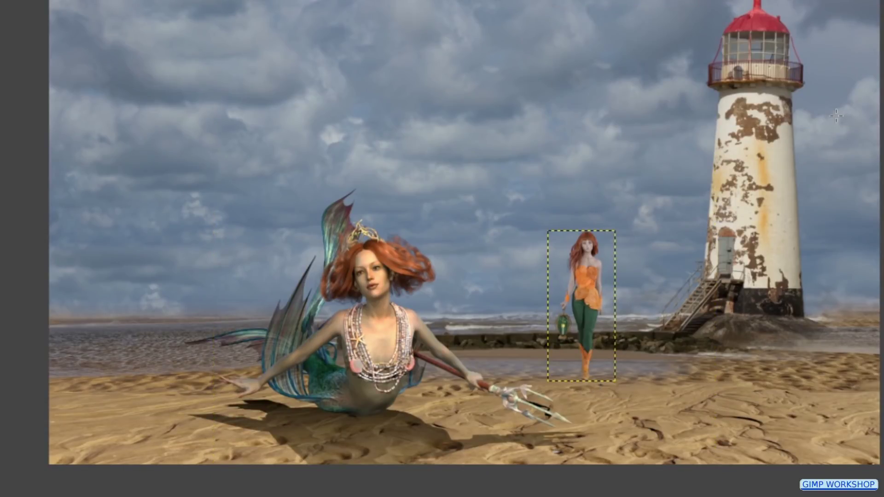
# Flip the 04 girl layer horizontally and expand its boundary to the image size
pyautogui.rightClick(217, 68)
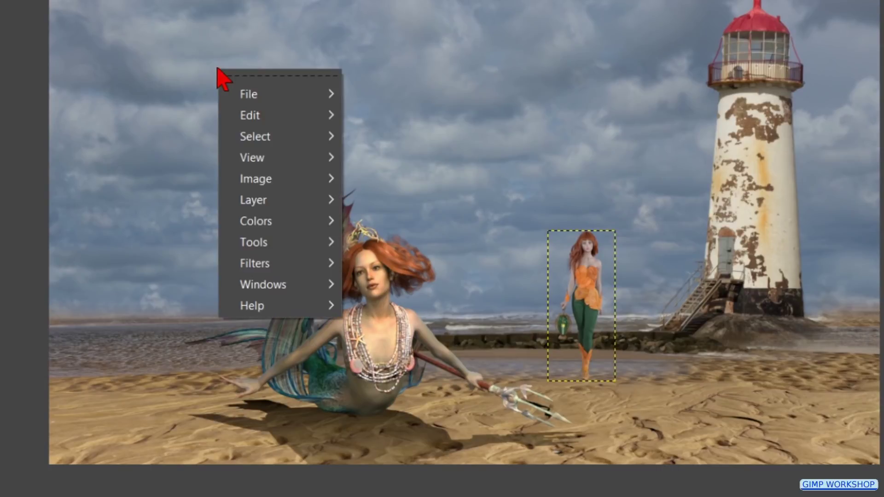
pyautogui.moveTo(299, 199)
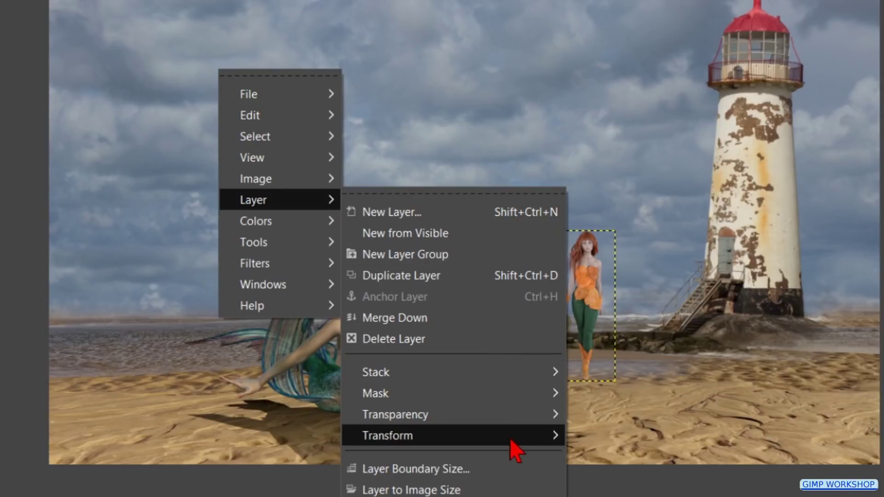
pyautogui.moveTo(510, 441)
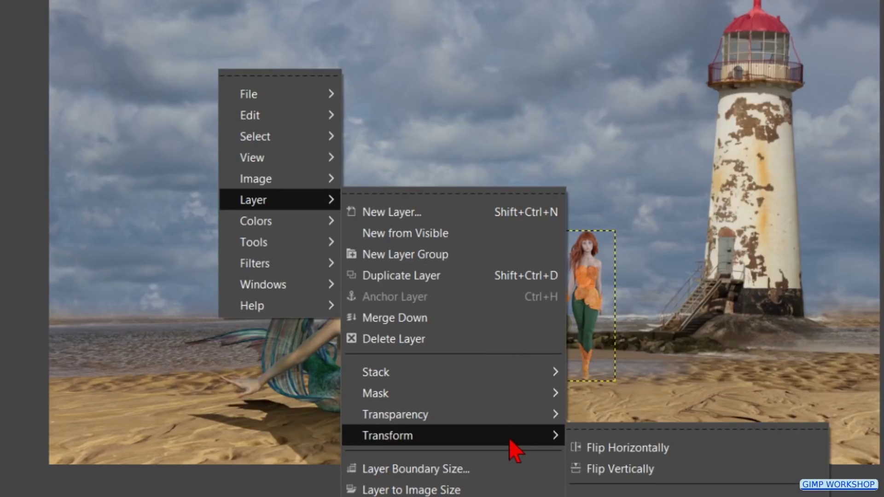
pyautogui.click(627, 449)
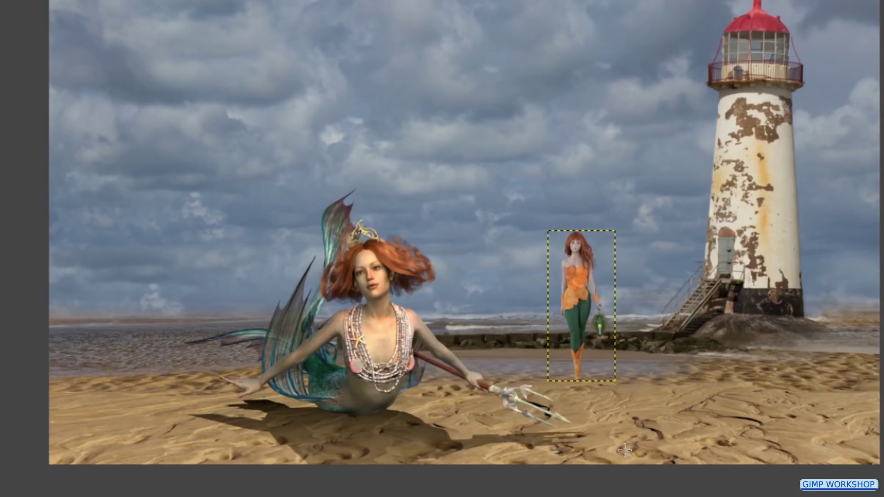
pyautogui.rightClick(178, 52)
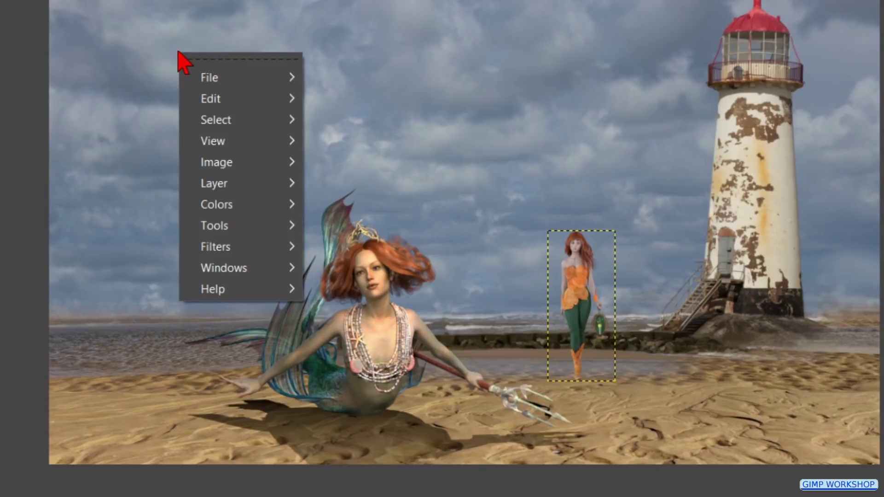
pyautogui.moveTo(267, 186)
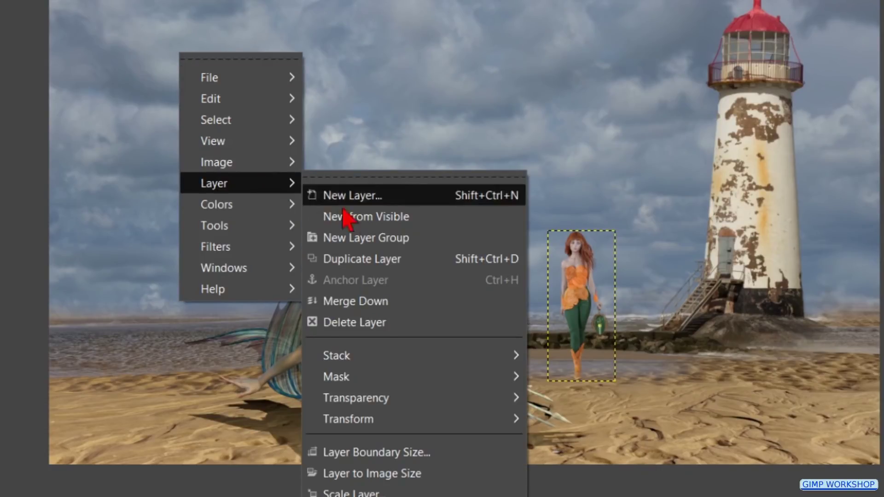
pyautogui.click(376, 477)
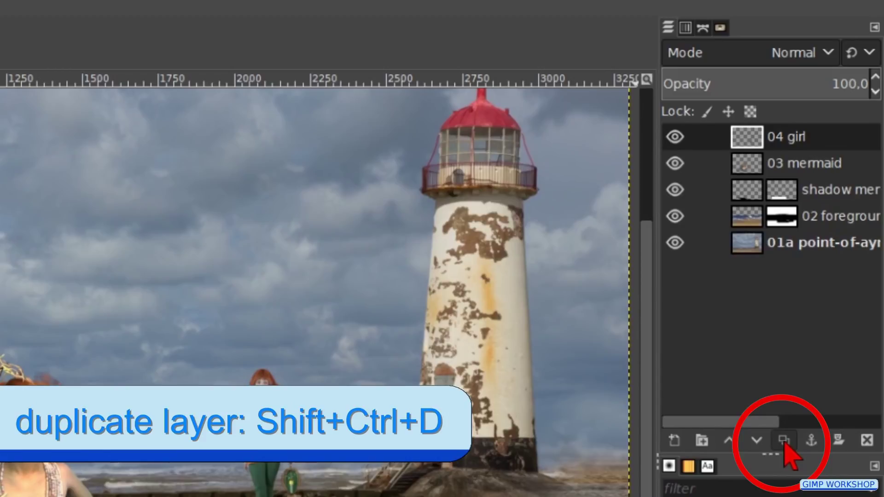
# Duplicate the 04 girl layer and rename the copy shadow girl
pyautogui.click(784, 442)
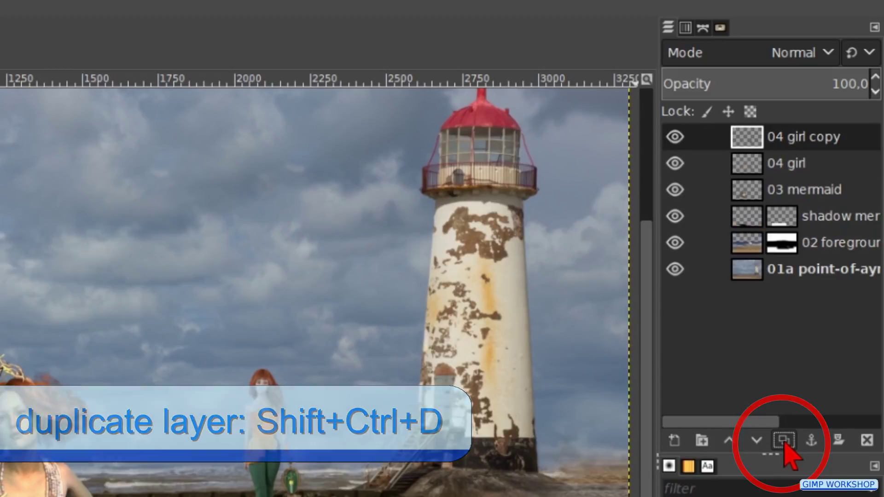
pyautogui.doubleClick(802, 138)
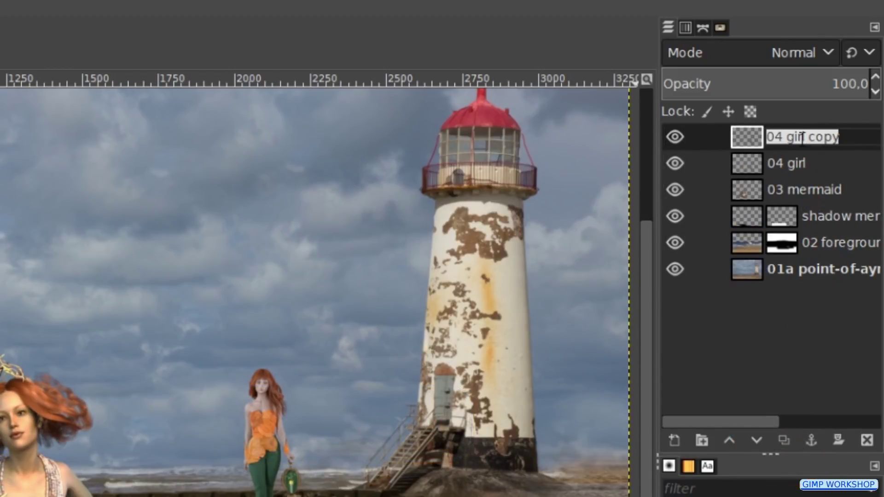
pyautogui.write('shadow girl')
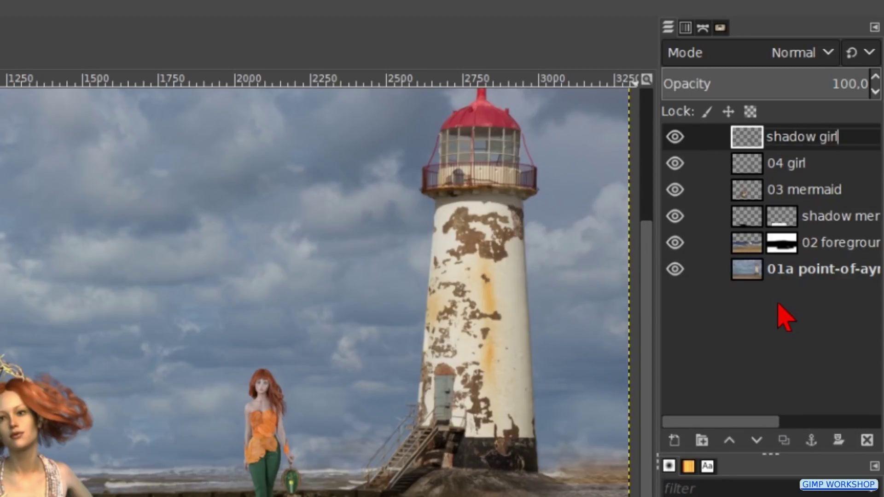
pyautogui.press('Return')
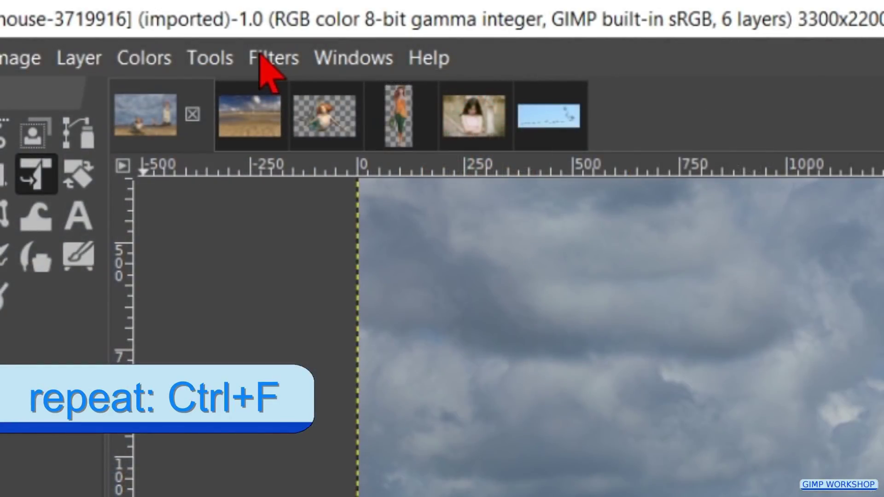
# Repeat the Long Shadow filter on the shadow girl layer, and flip and flatten the shadow beneath the girl's feet with Unified Transform
pyautogui.click(267, 59)
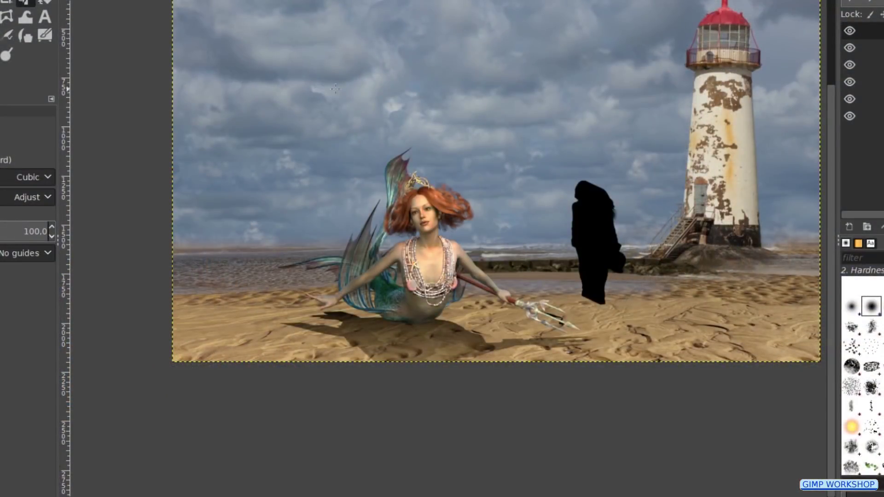
pyautogui.click(336, 88)
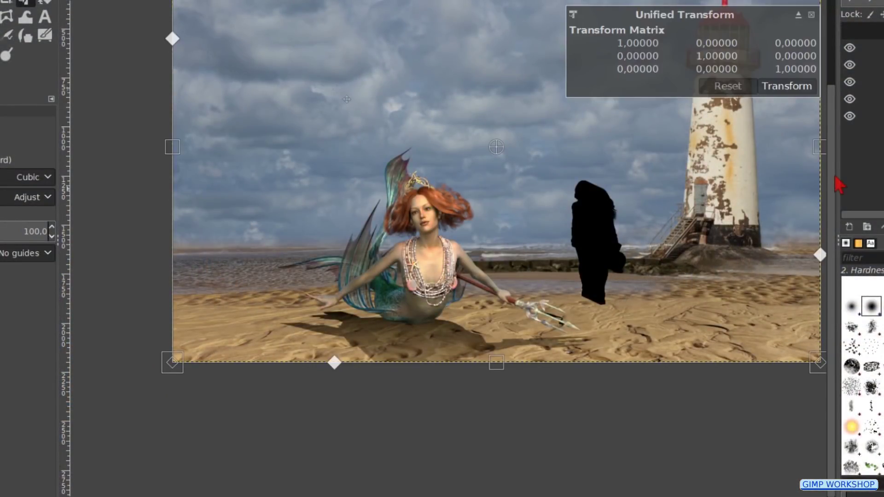
pyautogui.scroll(5, 834, 183)
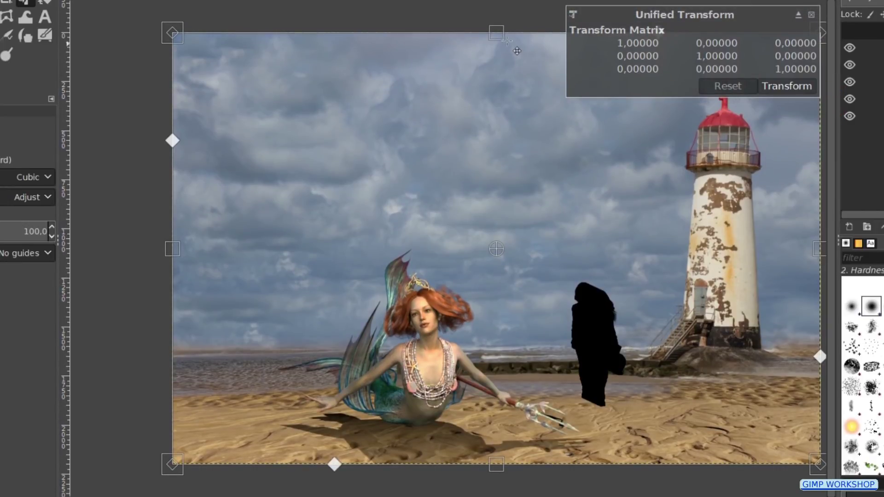
pyautogui.moveTo(496, 33); pyautogui.dragTo(495, 109)
pyautogui.moveTo(491, 289); pyautogui.dragTo(554, 395)
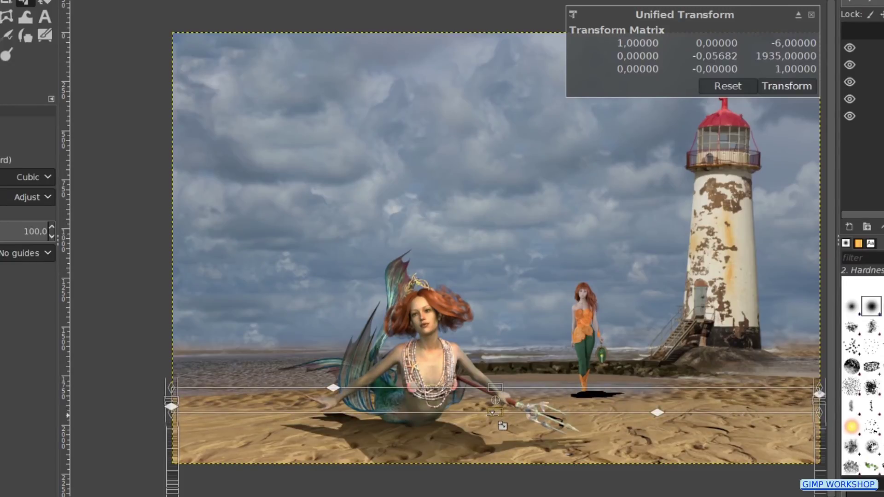
pyautogui.moveTo(502, 426); pyautogui.dragTo(502, 482)
pyautogui.moveTo(689, 422); pyautogui.dragTo(682, 418)
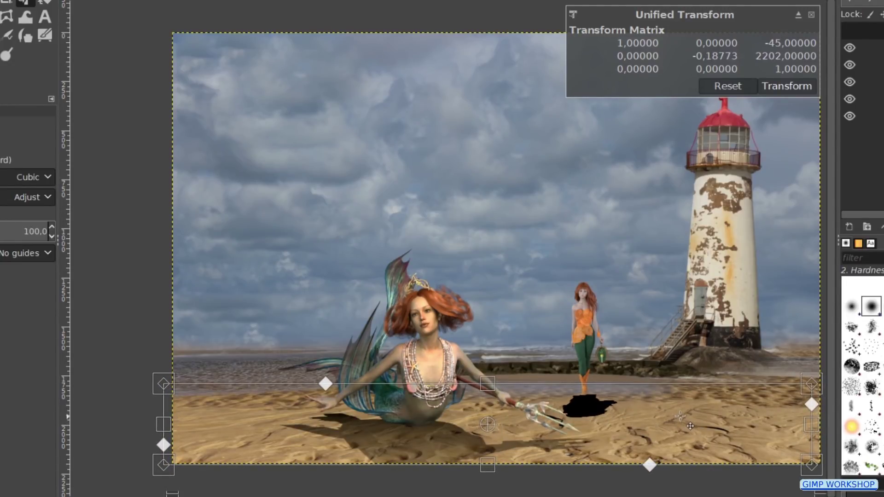
pyautogui.click(788, 86)
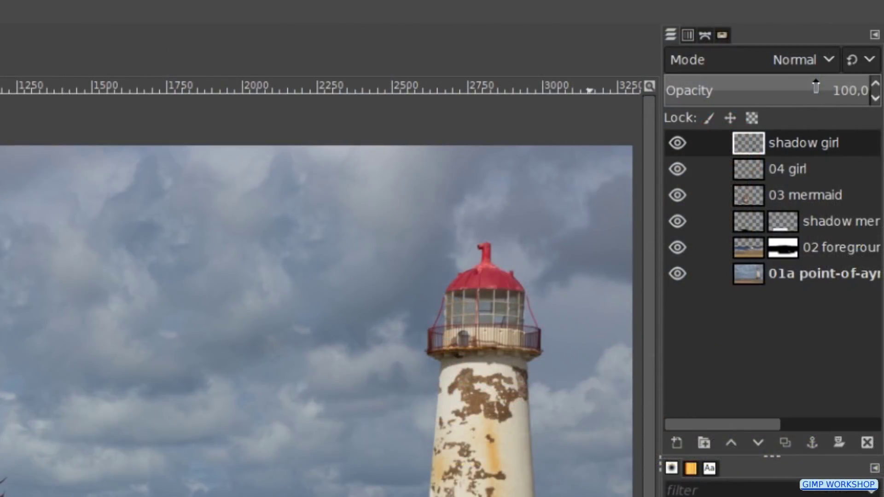
# Set the shadow girl layer's opacity to about 69.4 and move it below the 04 girl layer
pyautogui.click(815, 86)
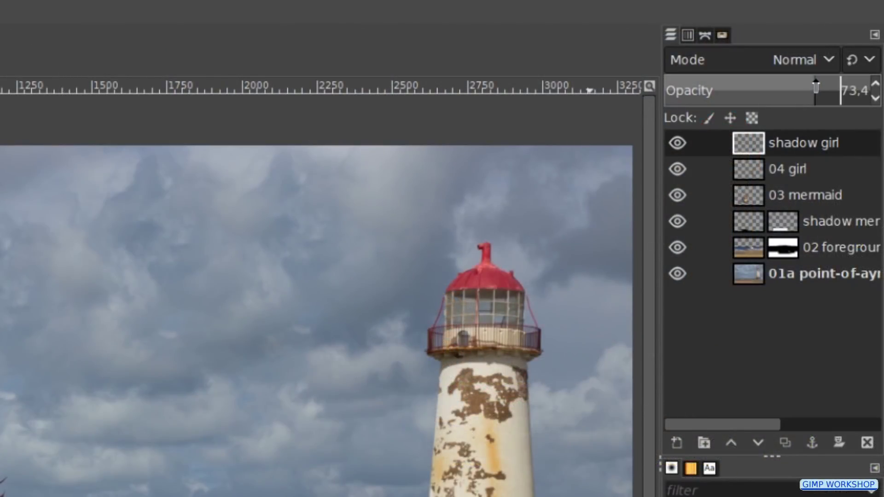
pyautogui.moveTo(815, 86); pyautogui.dragTo(807, 87)
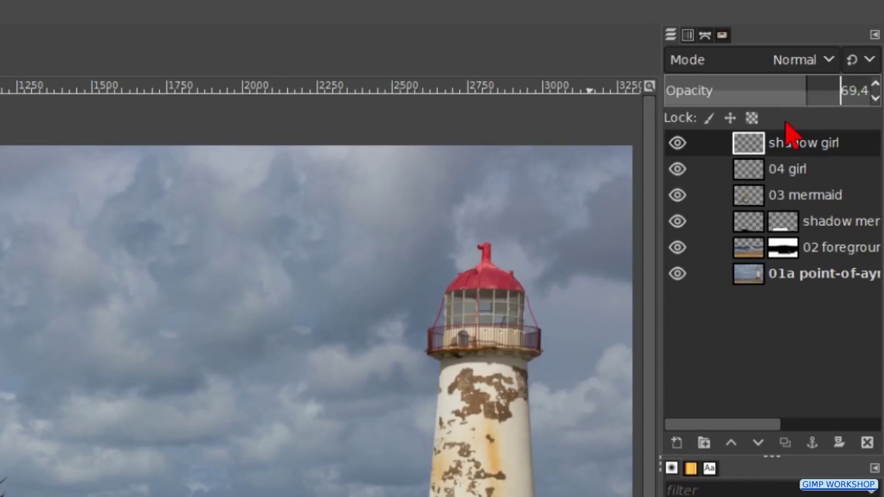
pyautogui.click(759, 443)
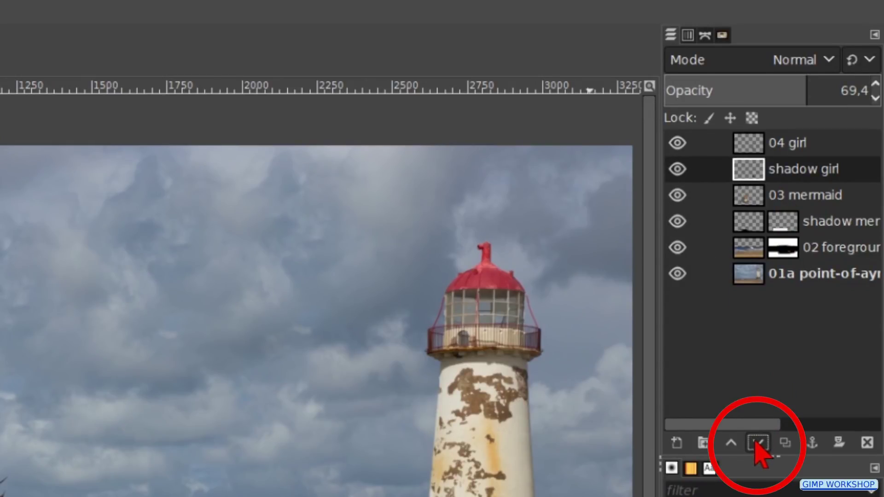
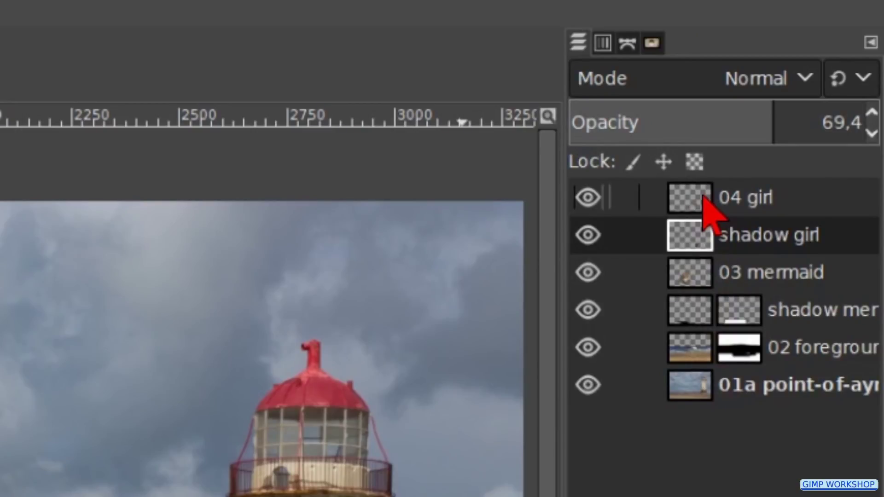
# Add the open image of the dark-haired girl as a layer above 04 girl and rename it 05 girl
pyautogui.click(704, 202)
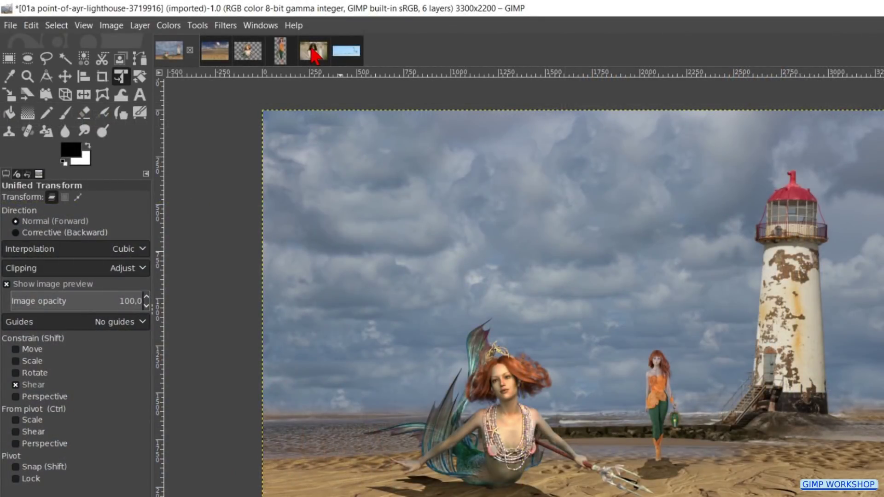
pyautogui.moveTo(313, 53); pyautogui.dragTo(353, 156)
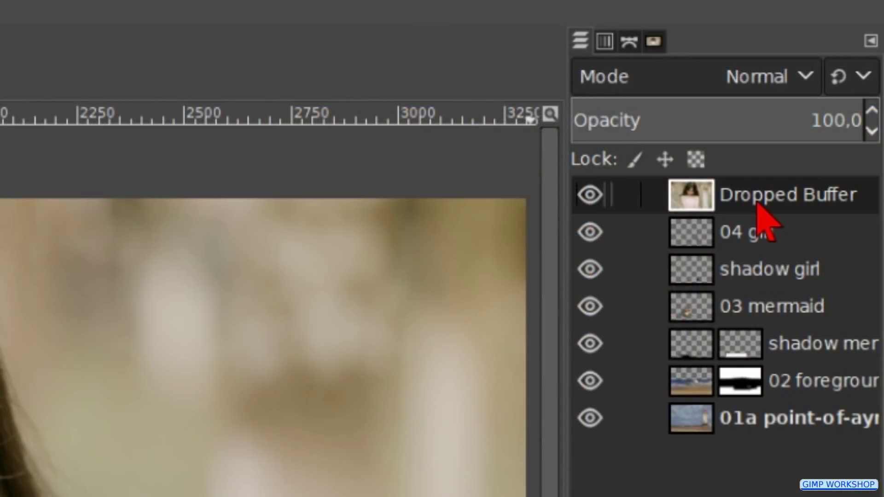
pyautogui.doubleClick(758, 204)
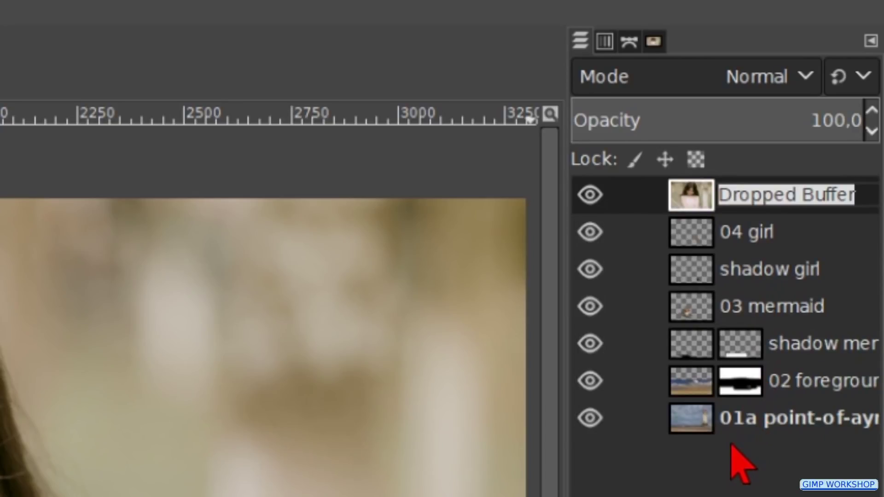
pyautogui.write('05 girl')
pyautogui.press('Return')
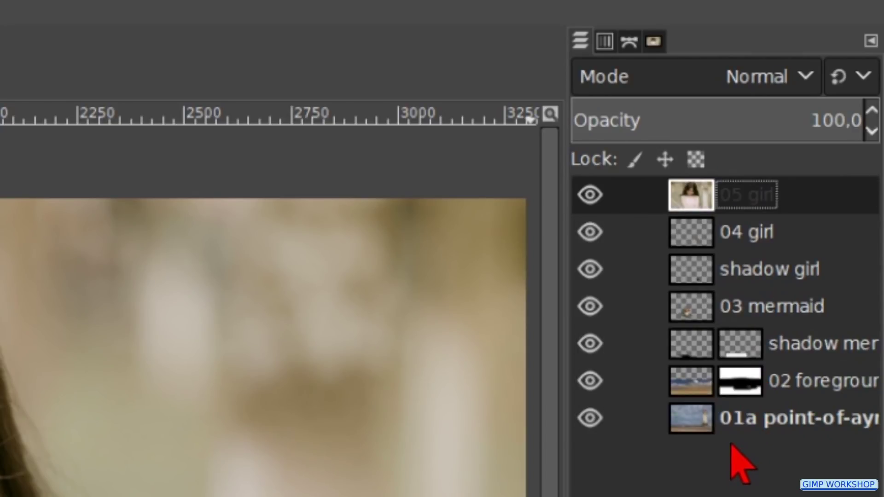
# Lower the 05 girl layer's opacity to 70.7 and crop only that layer around her head and shoulders, about 1821 × 1011 px
pyautogui.moveTo(787, 121); pyautogui.dragTo(778, 115)
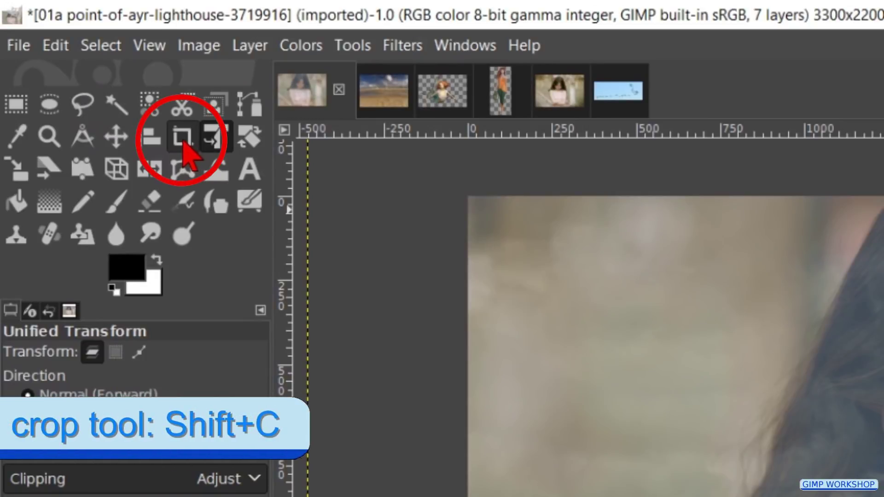
pyautogui.click(185, 142)
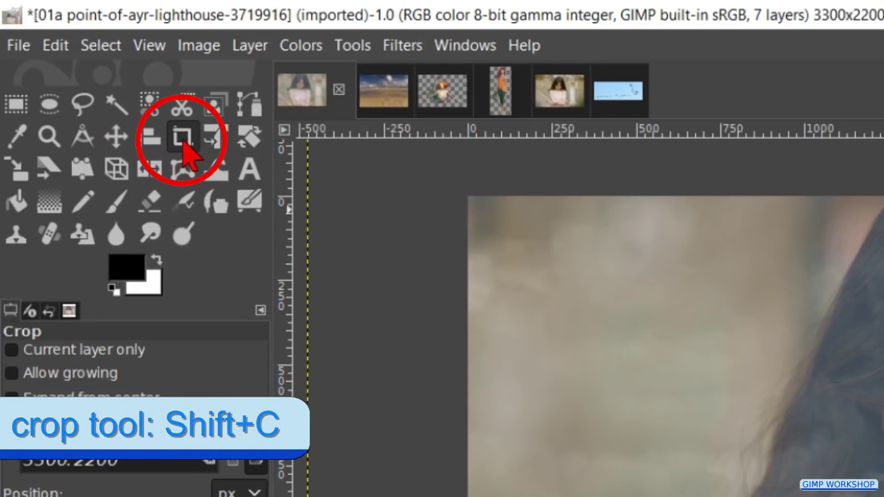
pyautogui.click(111, 352)
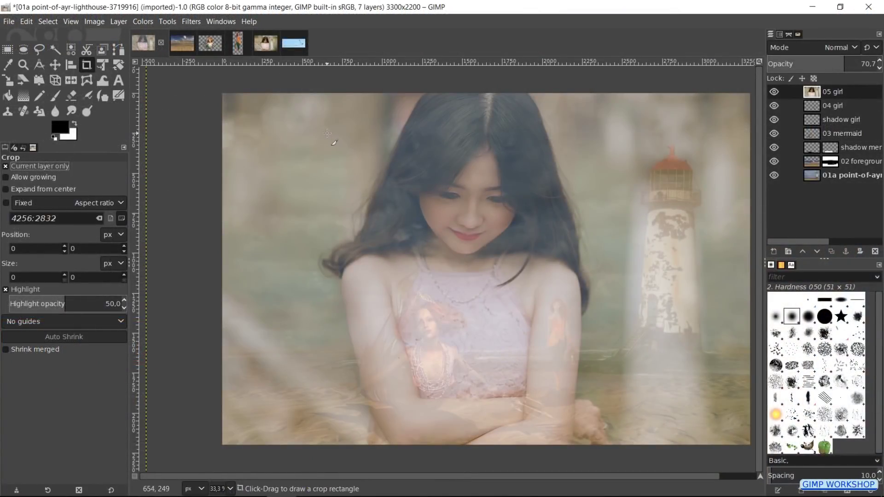
pyautogui.moveTo(327, 133); pyautogui.dragTo(616, 292)
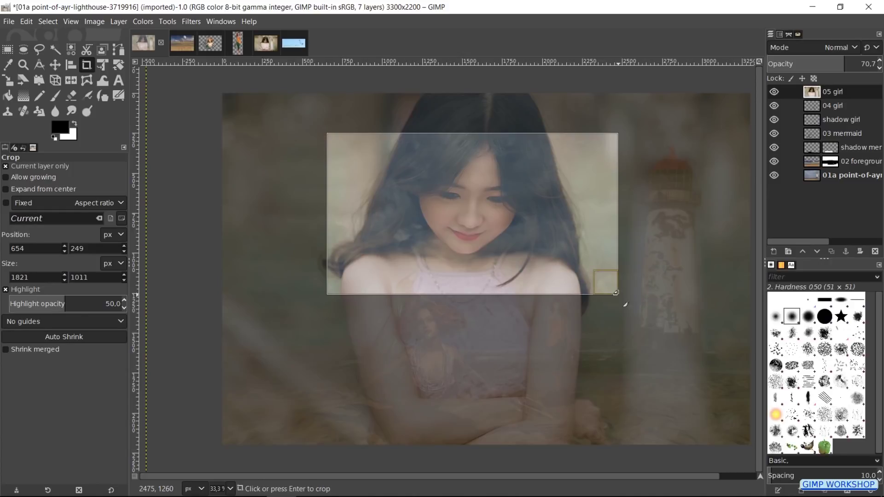
pyautogui.click(589, 213)
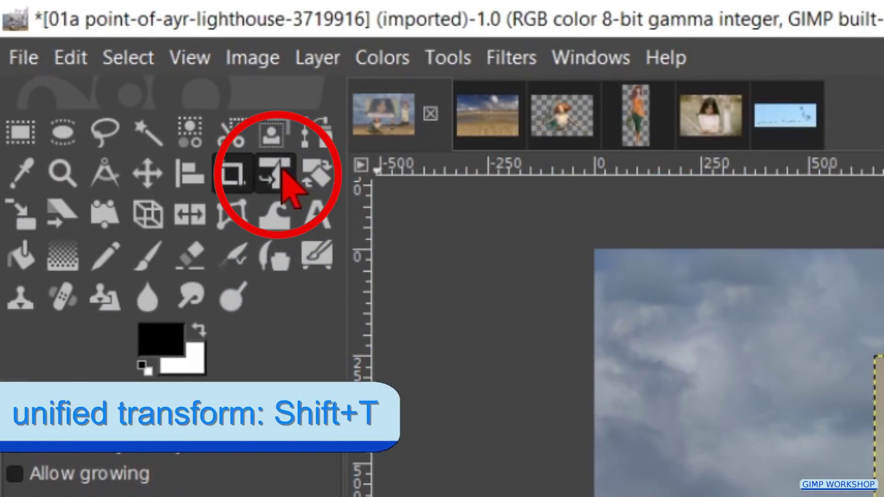
# Enlarge the 05 girl layer about 1.9 times with Unified Transform, rotate it slightly clockwise and place her face in the sky above the mermaid
pyautogui.click(281, 173)
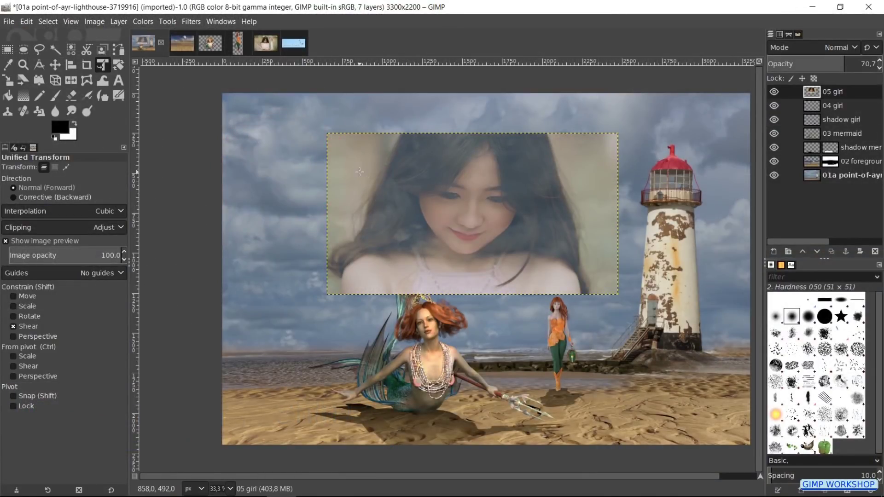
pyautogui.click(360, 172)
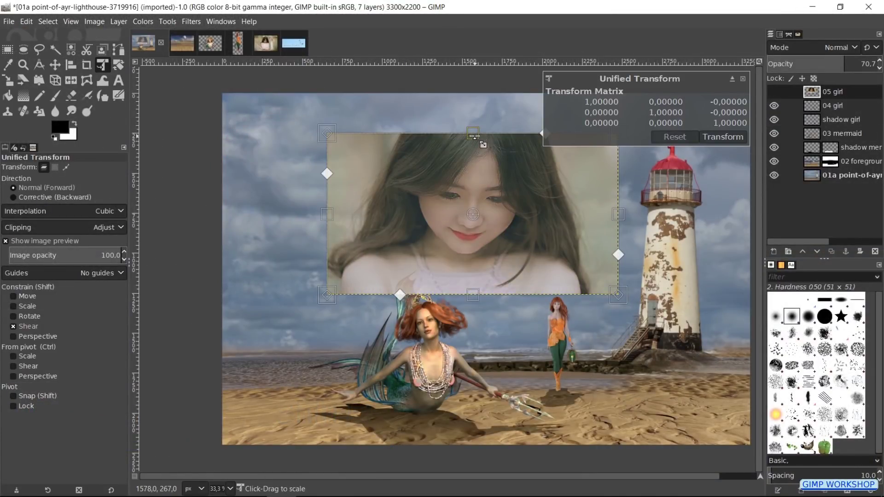
pyautogui.moveTo(473, 133); pyautogui.dragTo(473, 7)
pyautogui.moveTo(540, 196); pyautogui.dragTo(497, 211)
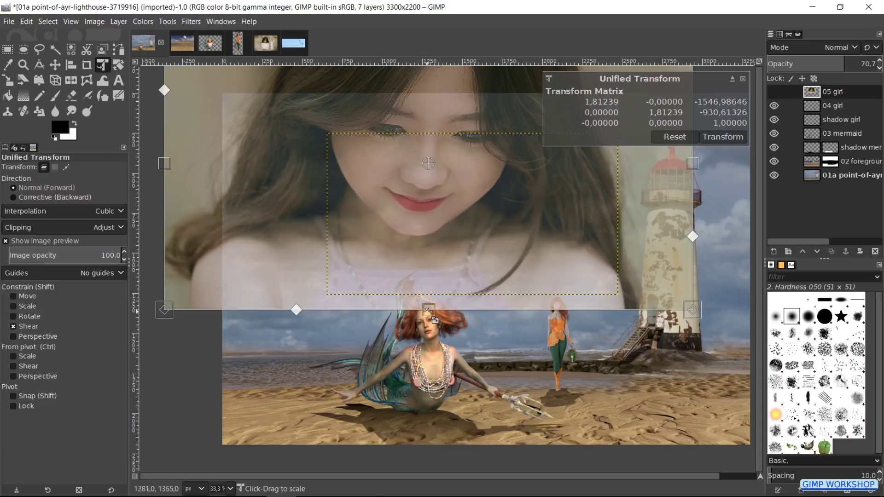
pyautogui.moveTo(431, 317); pyautogui.dragTo(435, 334)
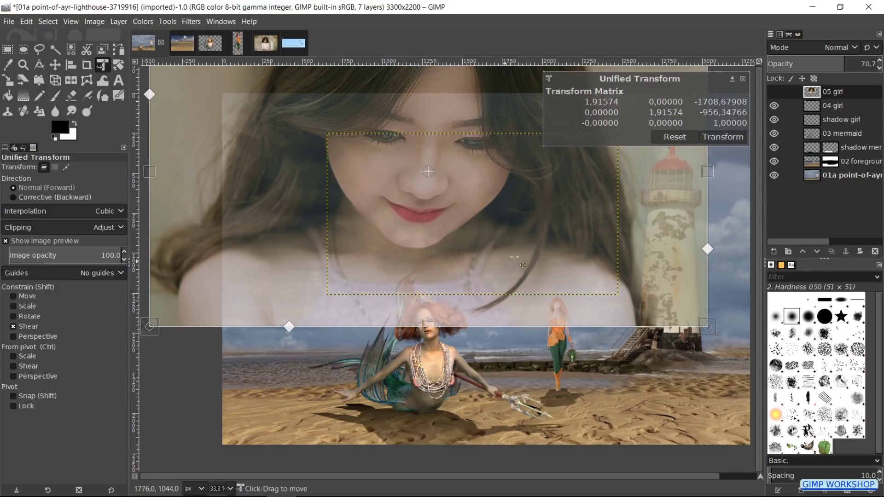
pyautogui.moveTo(726, 213); pyautogui.dragTo(736, 230)
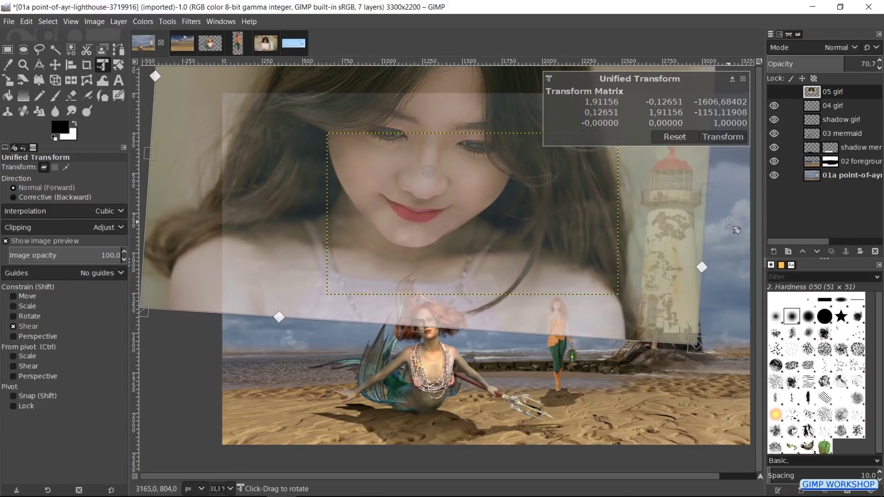
pyautogui.click(724, 138)
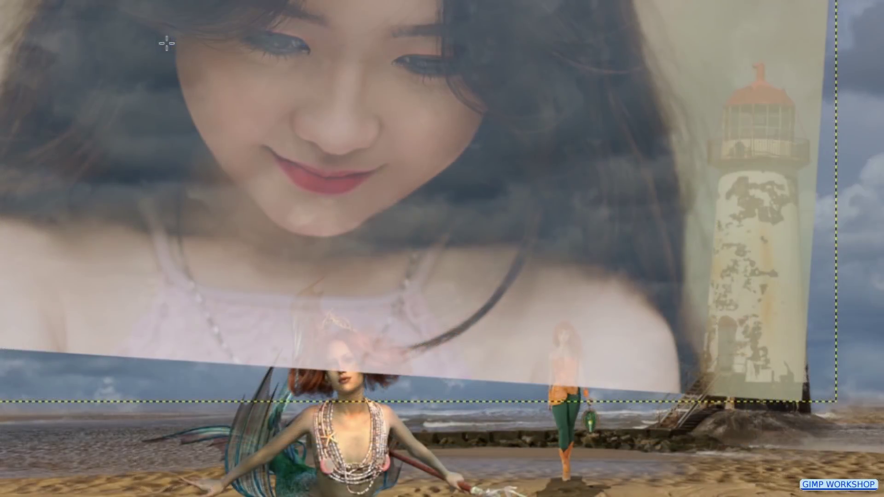
# Add a layer mask to the 05 girl layer
pyautogui.rightClick(309, 132)
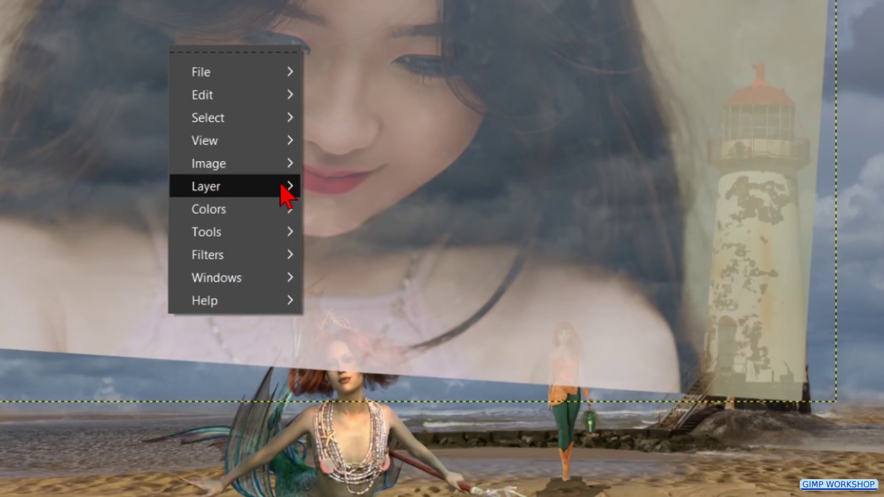
pyautogui.moveTo(286, 197)
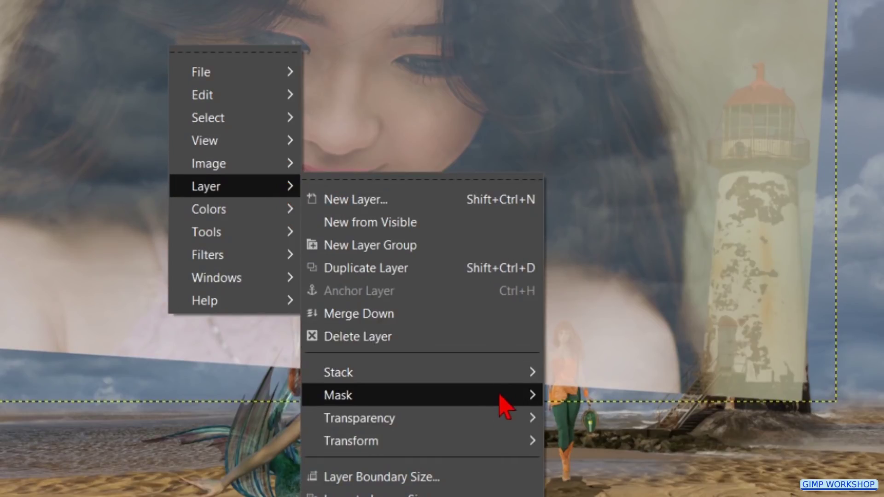
pyautogui.moveTo(506, 405)
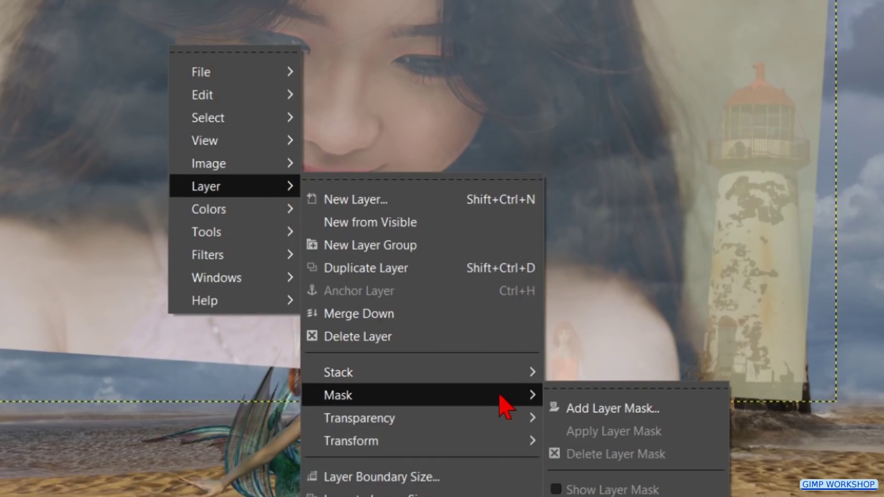
pyautogui.click(608, 409)
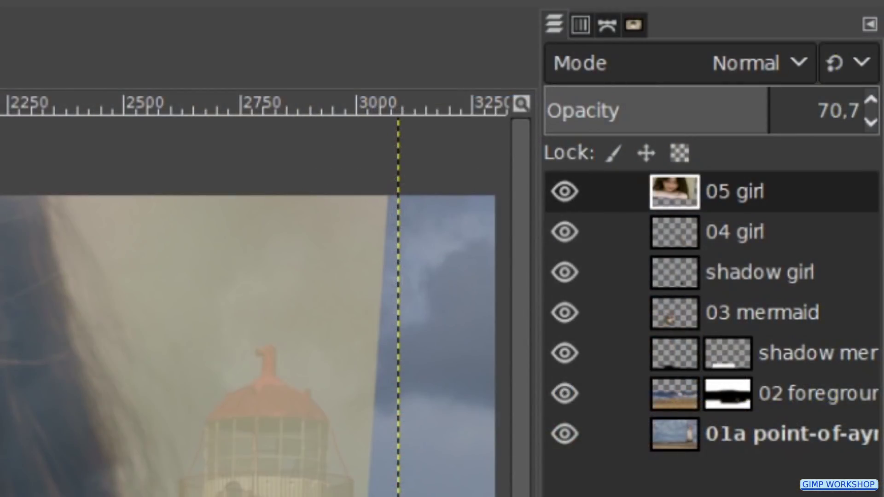
pyautogui.press('Return')
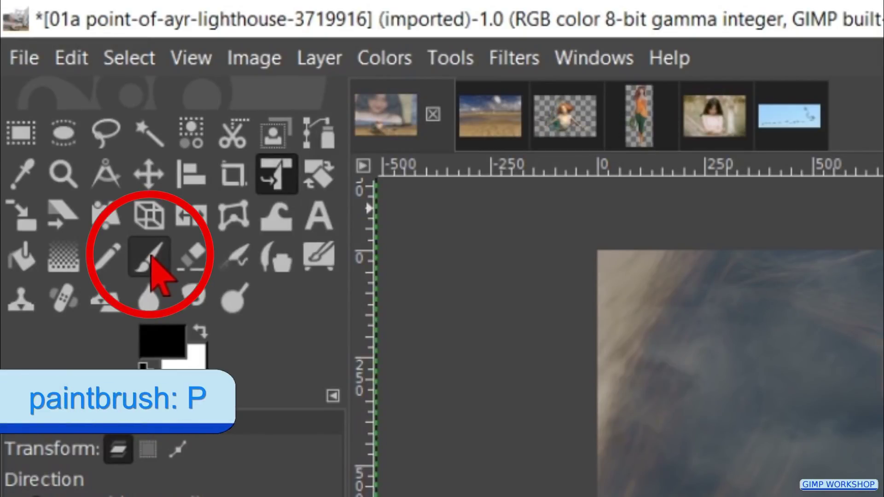
# Paint black on the 05 girl mask with a size 1500 soft Paintbrush to hide everything around the face
pyautogui.click(152, 256)
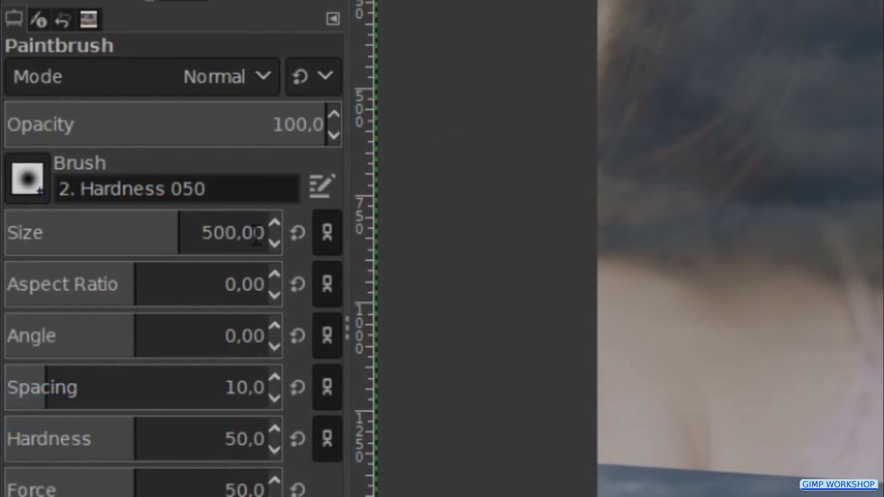
pyautogui.doubleClick(256, 232)
pyautogui.write('1500')
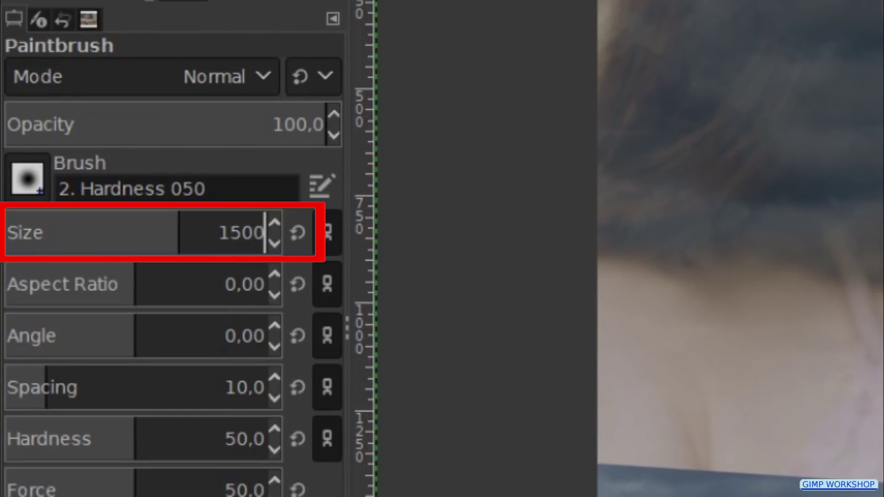
pyautogui.press('Return')
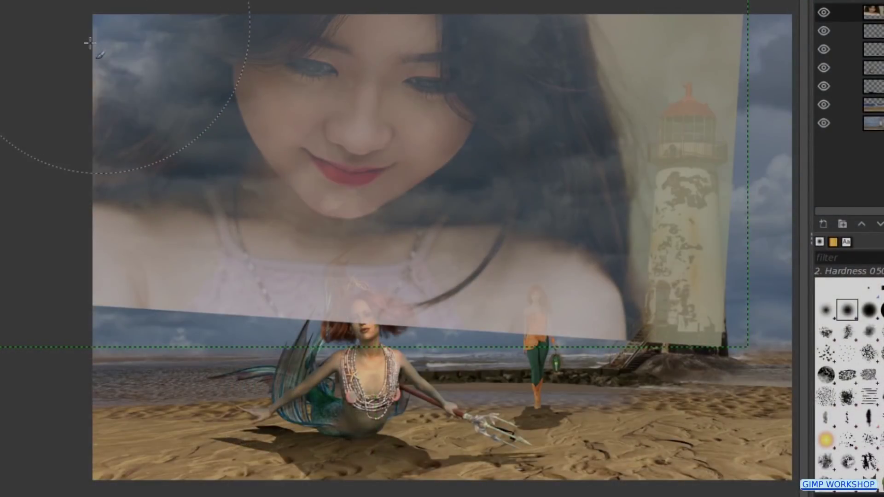
pyautogui.moveTo(90, 43)
pyautogui.mouseDown()
pyautogui.moveTo(69, 177)
pyautogui.moveTo(118, 307)
pyautogui.moveTo(239, 285)
pyautogui.moveTo(295, 299)
pyautogui.moveTo(313, 320)
pyautogui.moveTo(437, 299)
pyautogui.moveTo(535, 304)
pyautogui.moveTo(485, 344)
pyautogui.moveTo(681, 336)
pyautogui.moveTo(737, 170)
pyautogui.moveTo(735, 83)
pyautogui.moveTo(695, 38)
pyautogui.moveTo(645, 40)
pyautogui.moveTo(634, 223)
pyautogui.moveTo(575, 198)
pyautogui.moveTo(465, 185)
pyautogui.mouseUp()
pyautogui.moveTo(445, 145); pyautogui.dragTo(445, 144)
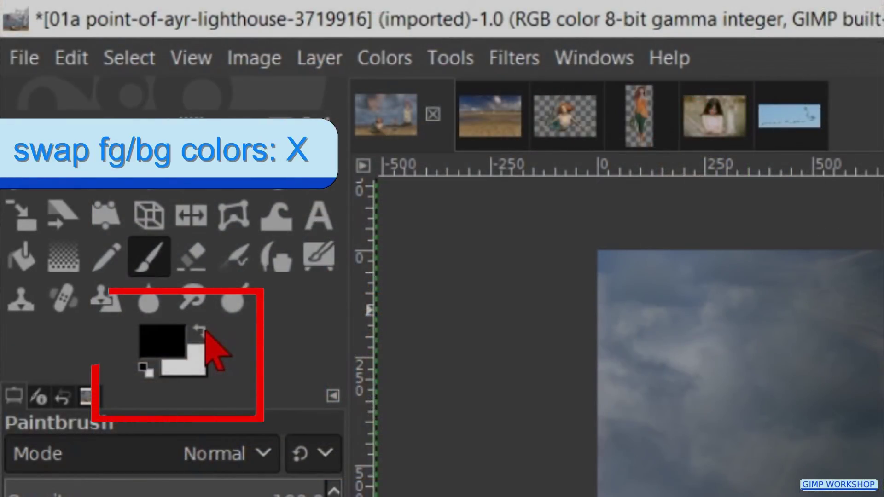
# Paint white on the mask to bring back parts of the face and hair, and swap the foreground color back to black
pyautogui.click(205, 332)
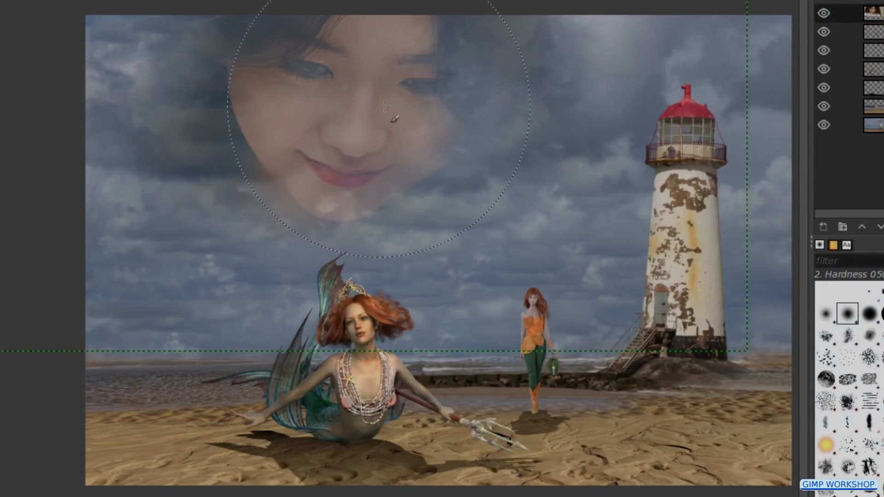
pyautogui.moveTo(384, 106); pyautogui.dragTo(465, 83)
pyautogui.moveTo(403, 134)
pyautogui.mouseDown()
pyautogui.moveTo(332, 175)
pyautogui.moveTo(352, 181)
pyautogui.mouseUp()
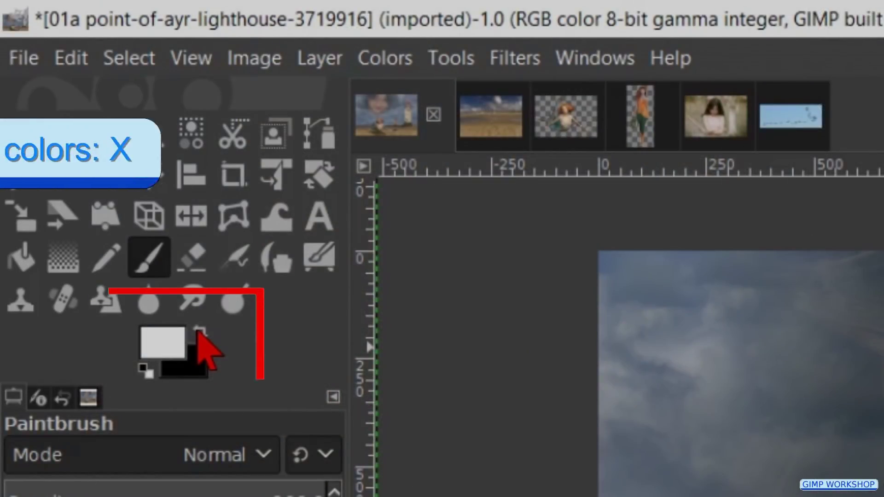
pyautogui.click(199, 332)
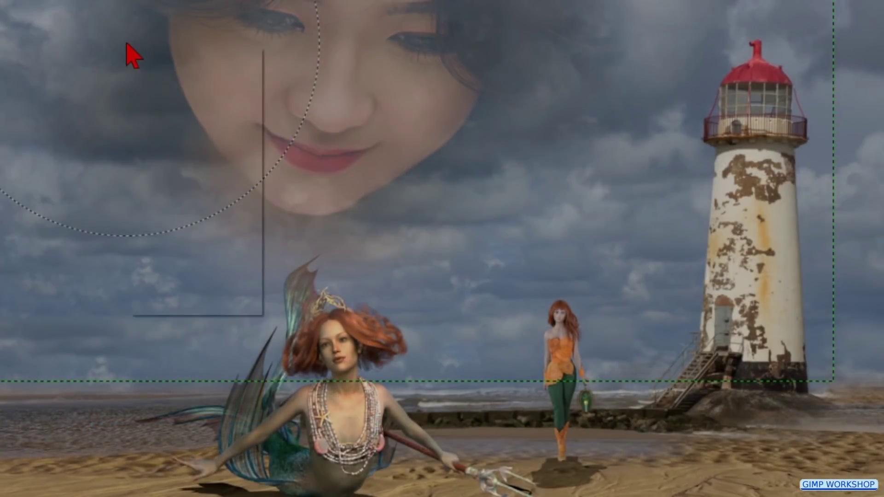
# Create a new layer from everything visible and colorize it with the color 2e677a
pyautogui.rightClick(127, 44)
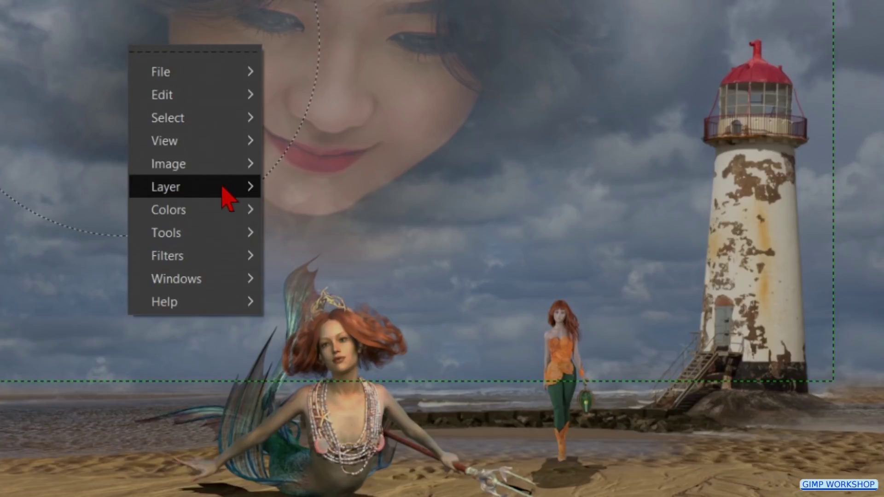
pyautogui.moveTo(223, 189)
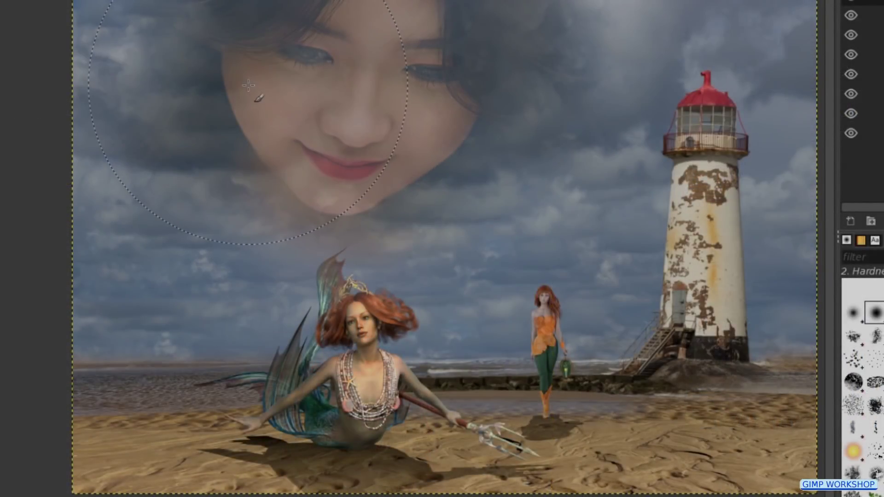
pyautogui.rightClick(249, 87)
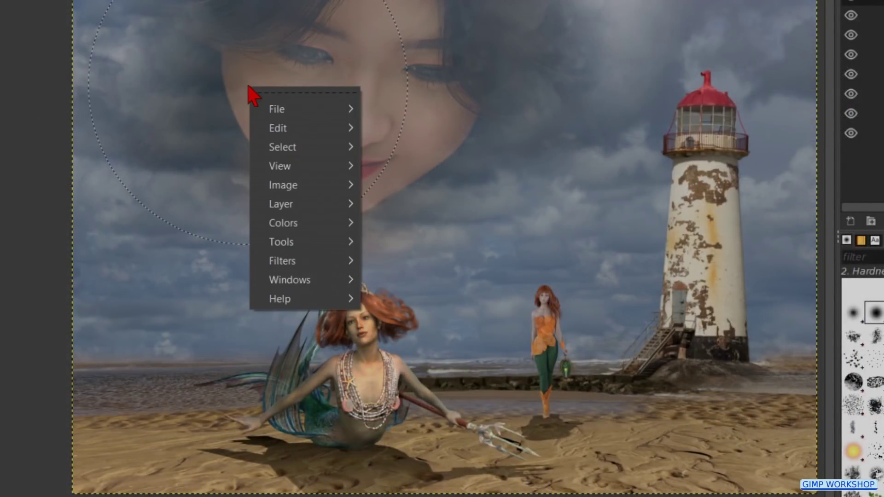
pyautogui.moveTo(320, 237)
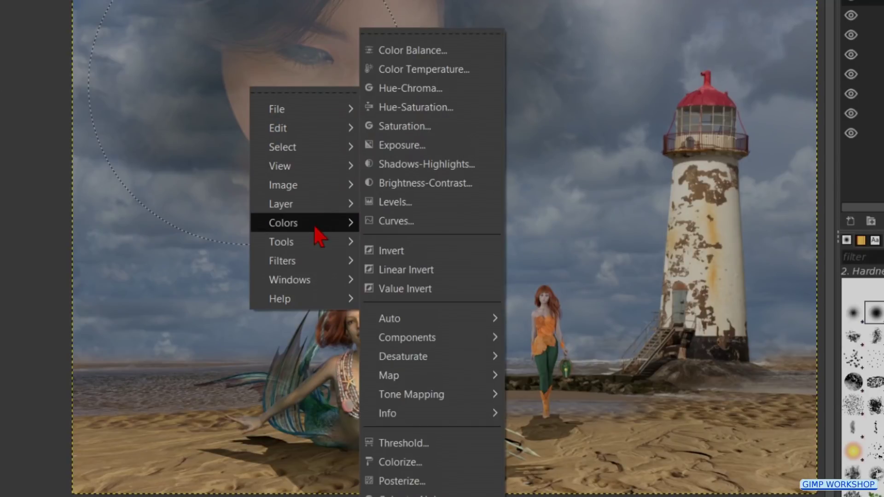
pyautogui.click(436, 463)
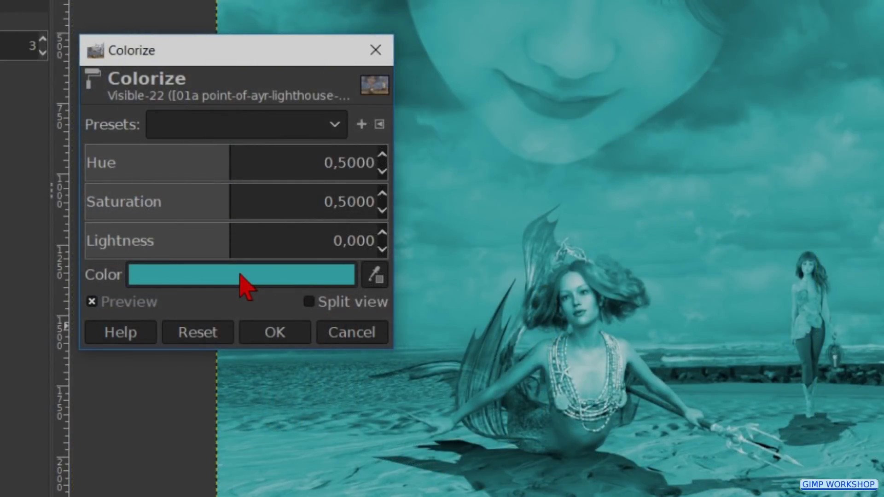
pyautogui.click(241, 277)
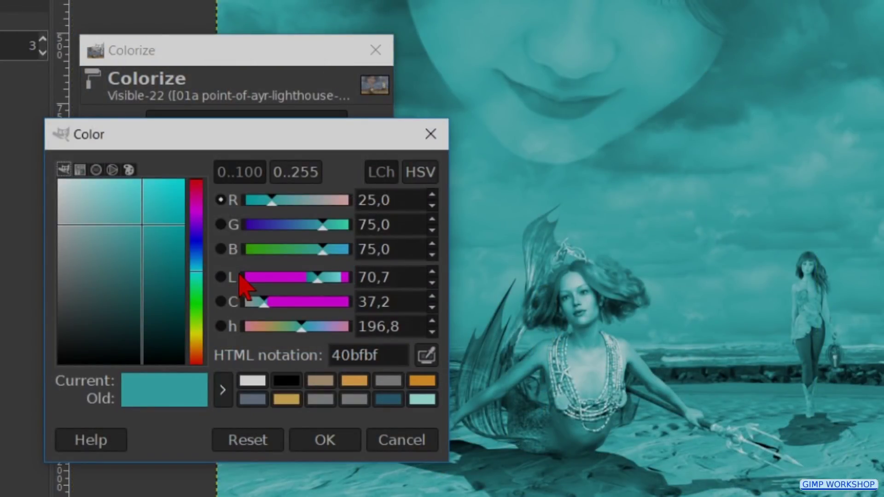
pyautogui.doubleClick(386, 359)
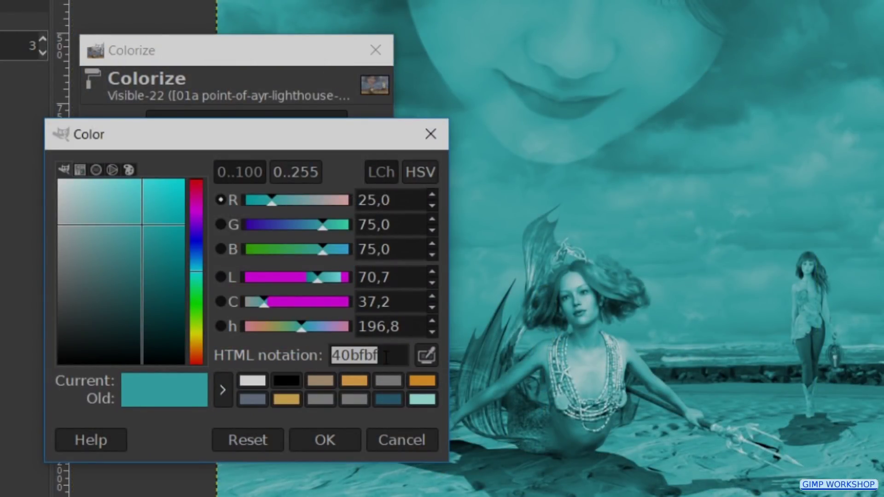
pyautogui.write('2')
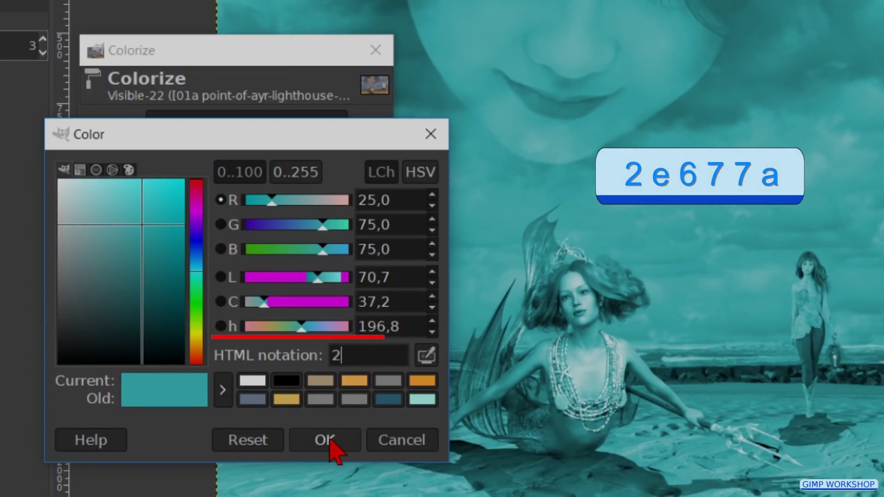
pyautogui.write('e677a')
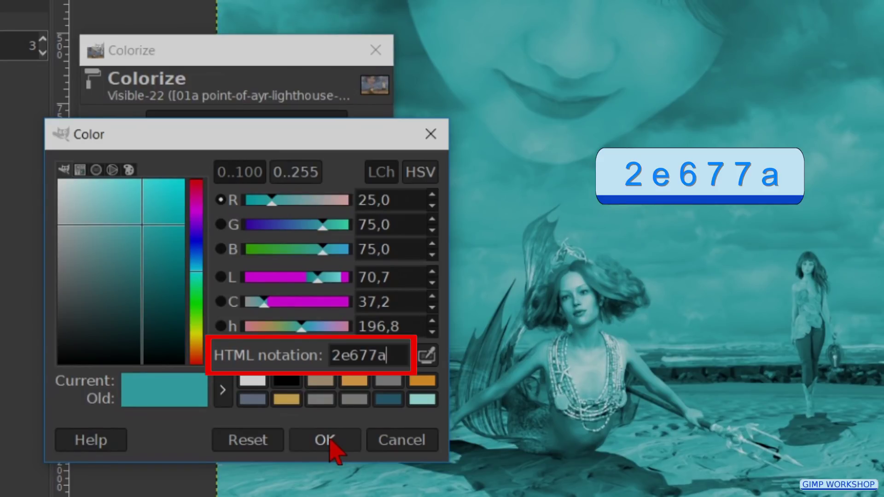
pyautogui.press('Return')
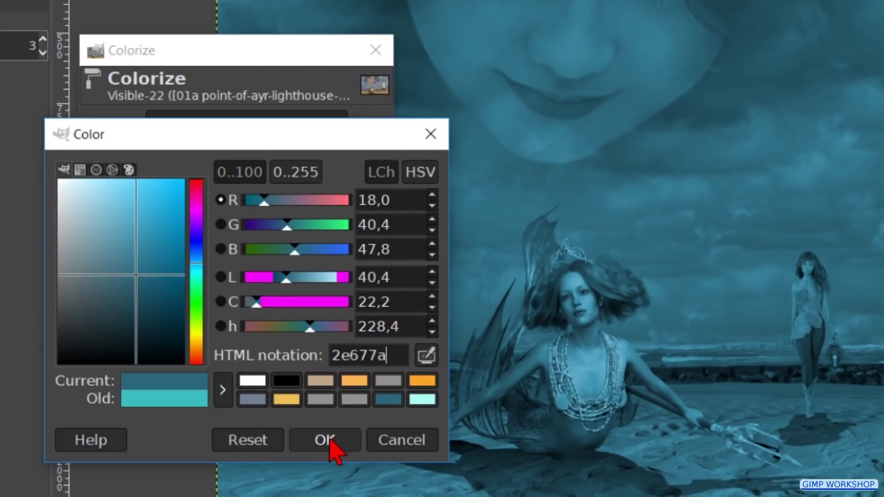
pyautogui.click(330, 442)
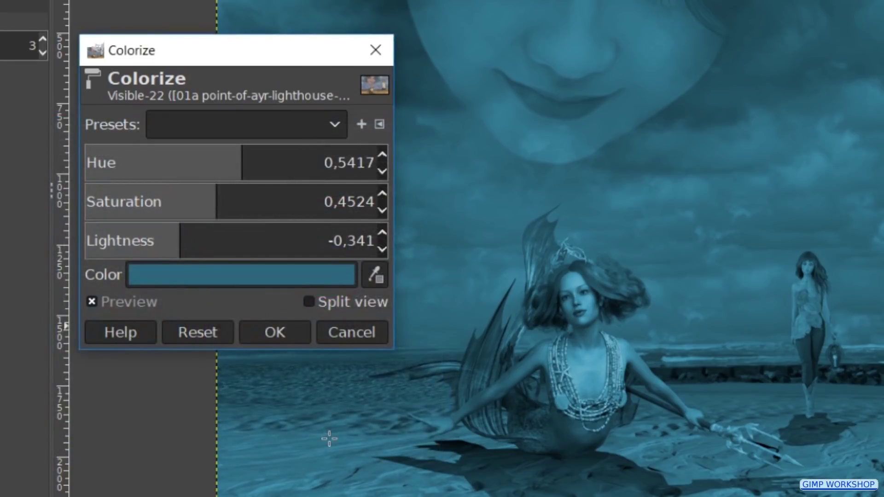
pyautogui.click(293, 336)
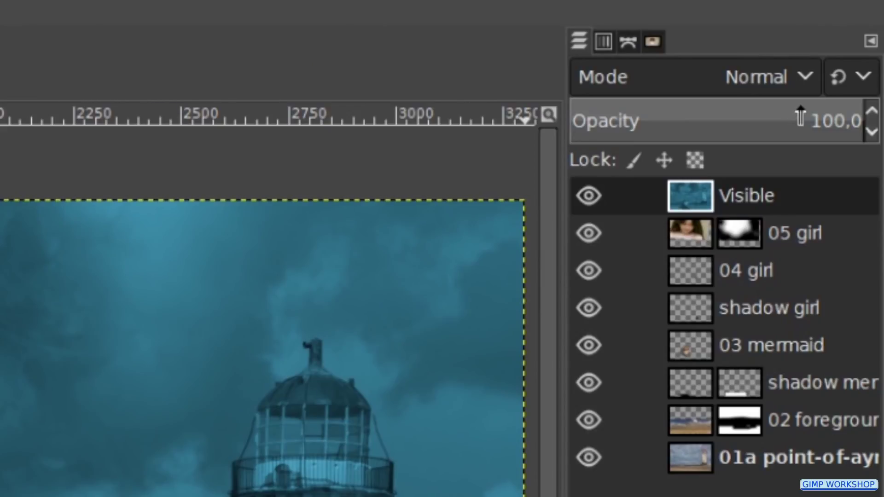
# Lower the opacity of the colorized Visible layer and add a white (full opacity) layer mask to it
pyautogui.moveTo(800, 118); pyautogui.dragTo(805, 117)
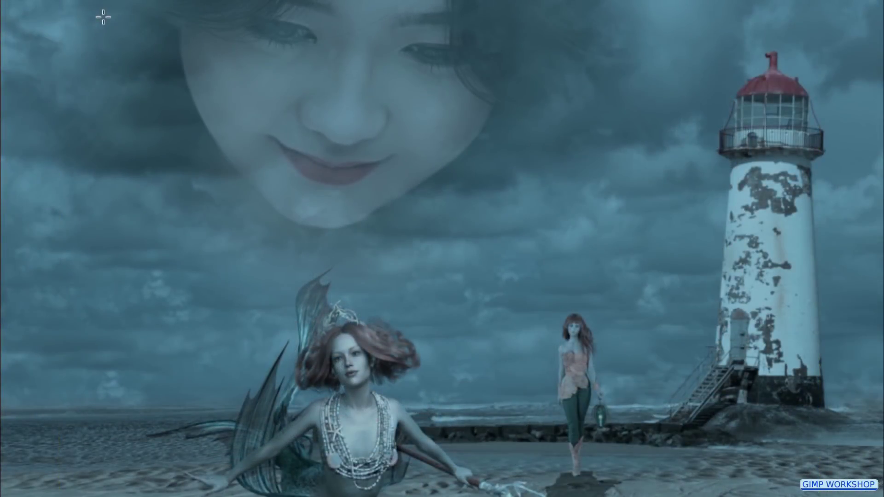
pyautogui.rightClick(138, 39)
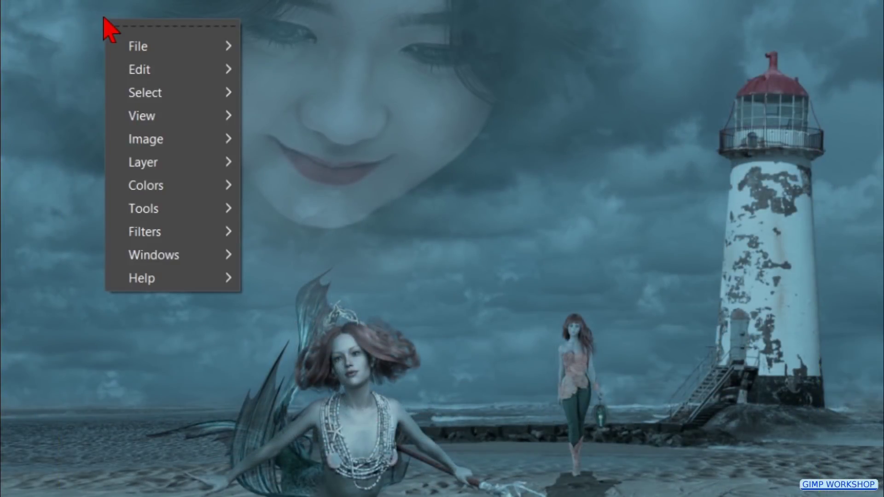
pyautogui.moveTo(175, 165)
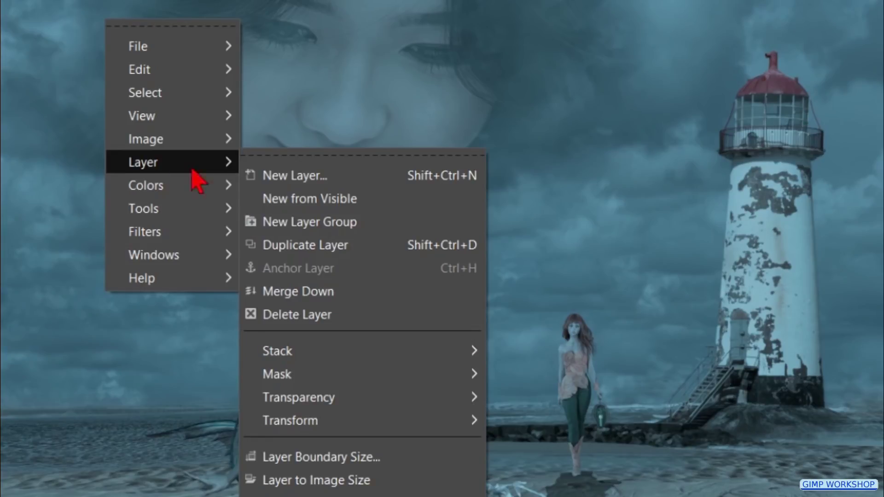
pyautogui.moveTo(395, 375)
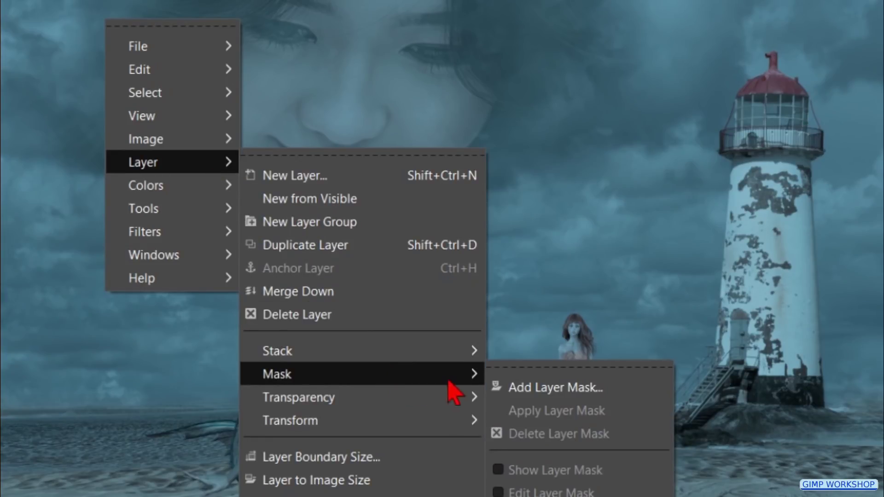
pyautogui.click(545, 396)
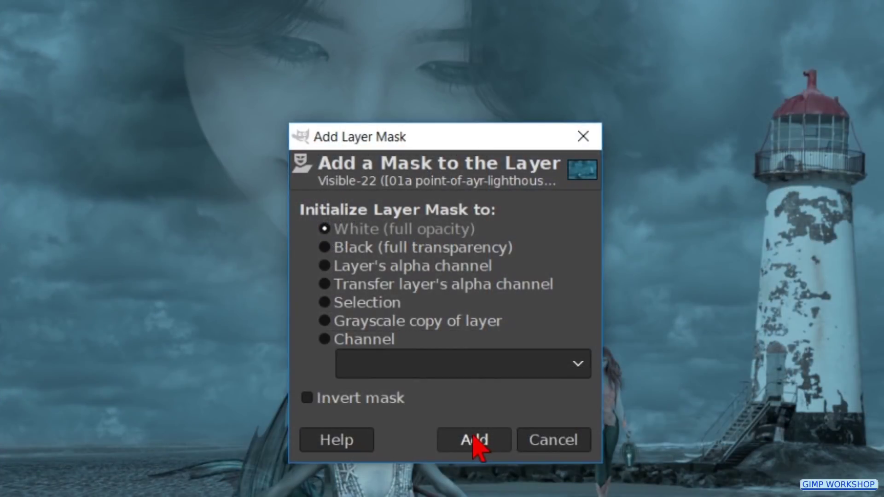
pyautogui.click(474, 441)
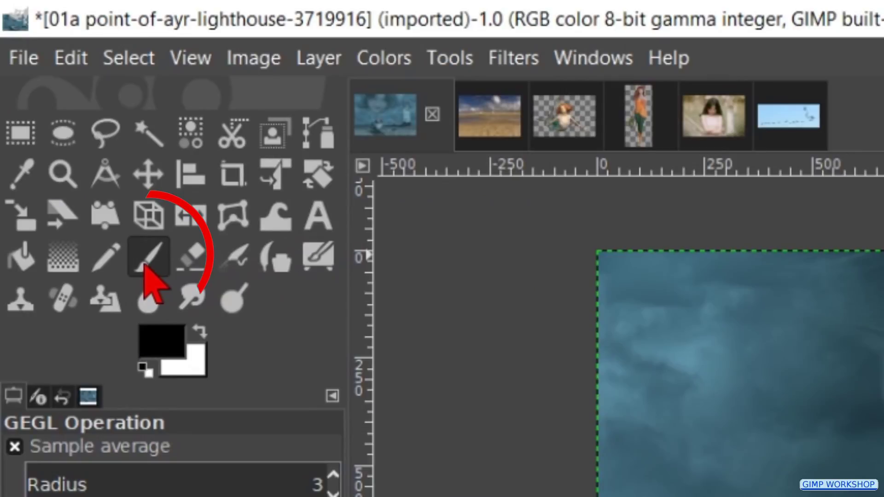
# Paint black on the Visible layer's mask over the mermaid's face and torso with a Paintbrush at opacity 52 and size 1000
pyautogui.click(148, 258)
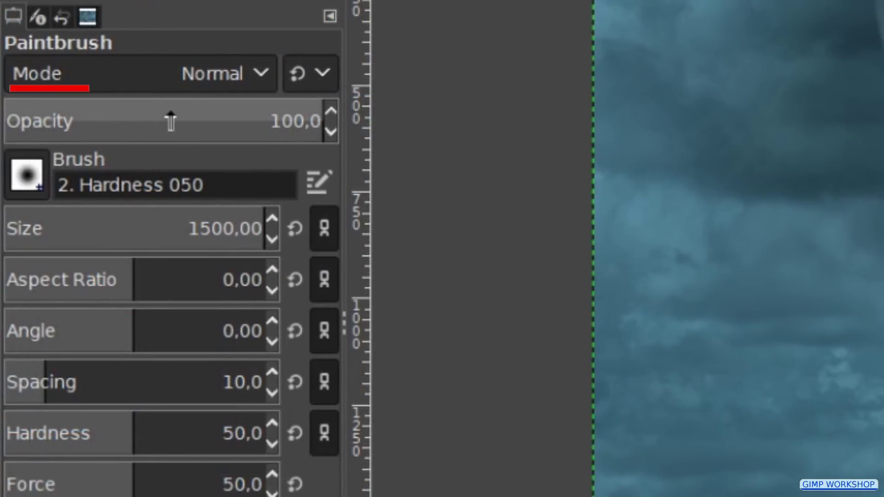
pyautogui.click(170, 120)
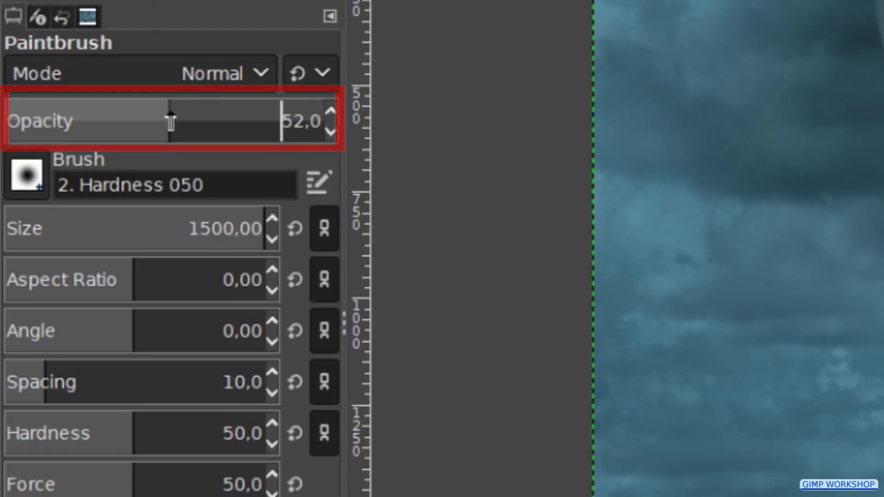
pyautogui.doubleClick(226, 229)
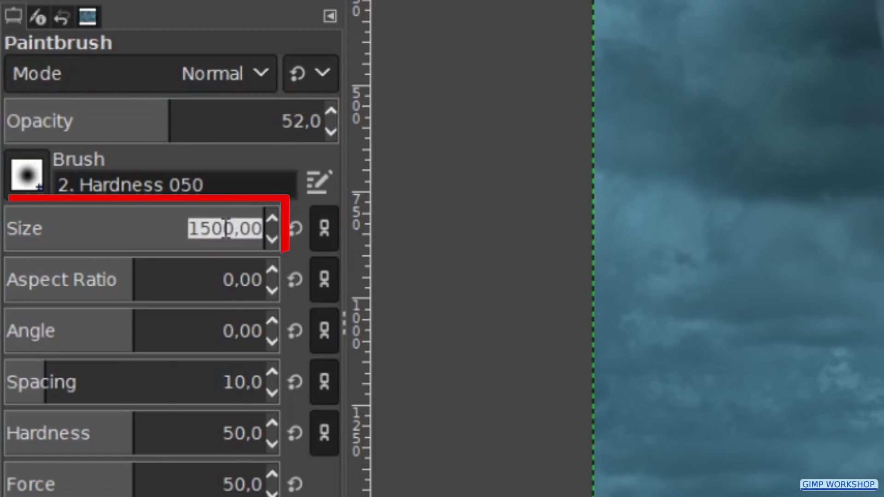
pyautogui.write('1000')
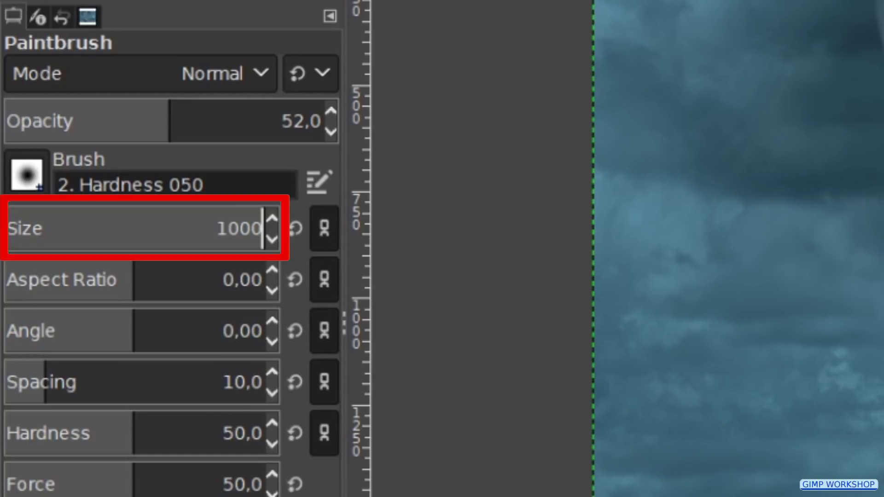
pyautogui.press('Return')
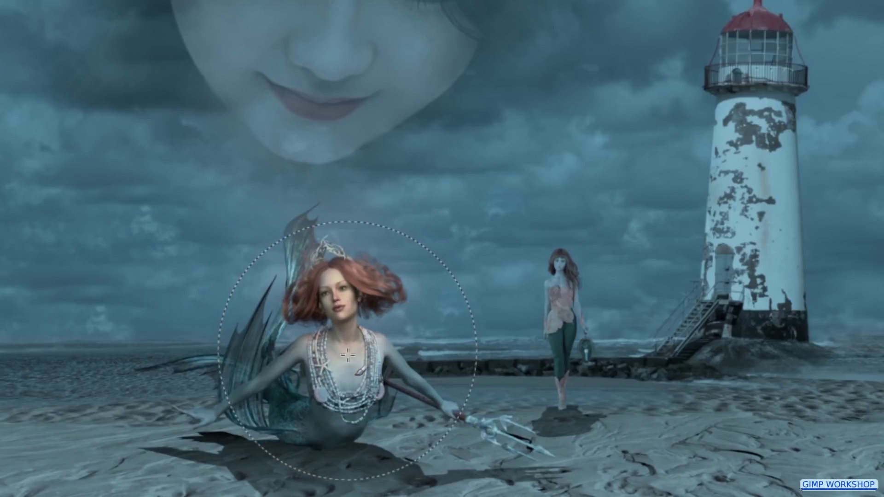
pyautogui.click(341, 386)
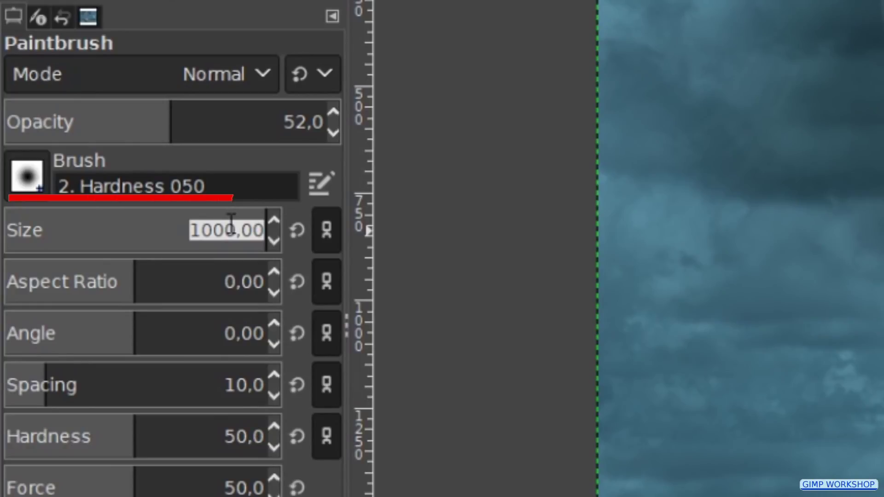
# Reduce the brush size to 500 and paint black on the mask around the standing girl's lantern
pyautogui.write('500')
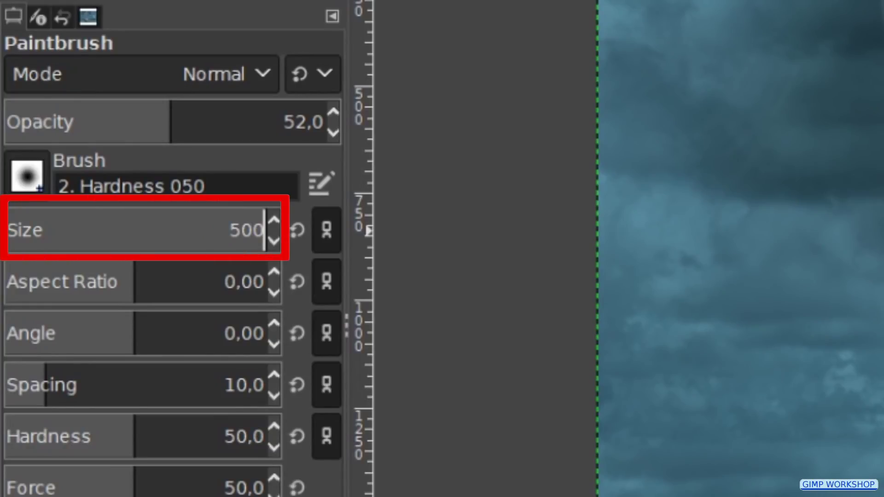
pyautogui.press('Return')
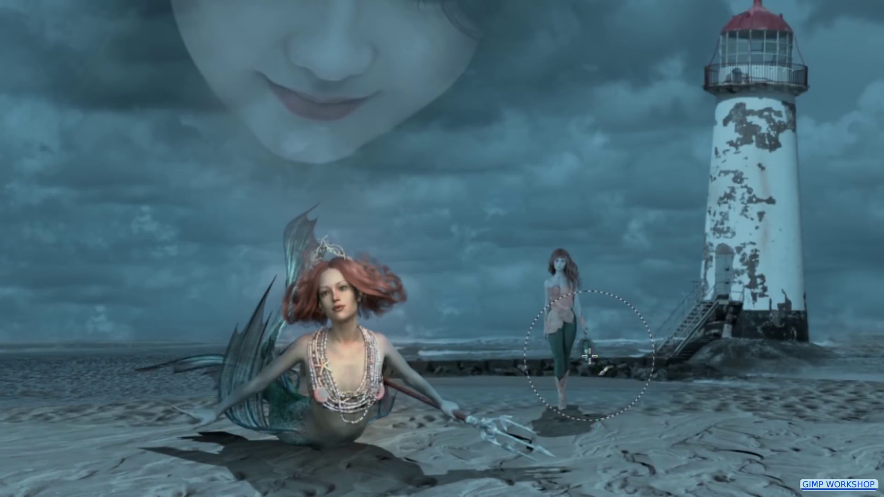
pyautogui.click(589, 357)
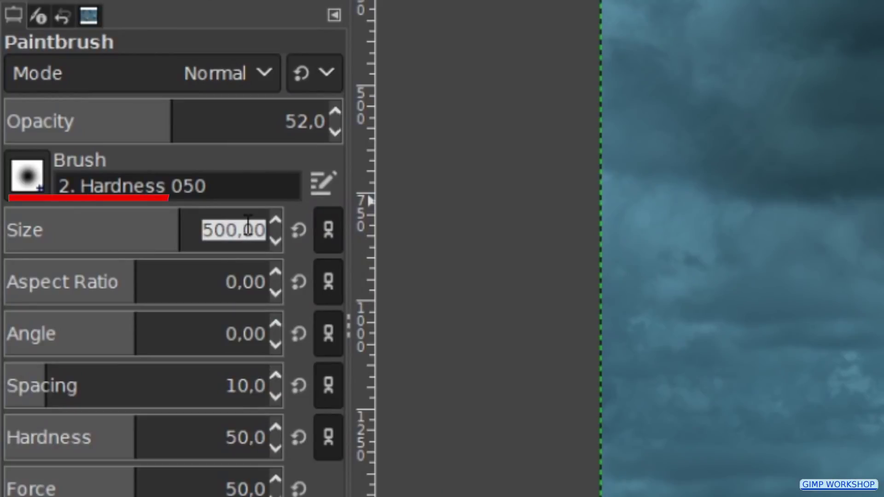
# Reduce the brush size to 200 and paint black on the mask down the standing girl's body
pyautogui.write('200')
pyautogui.press('Return')
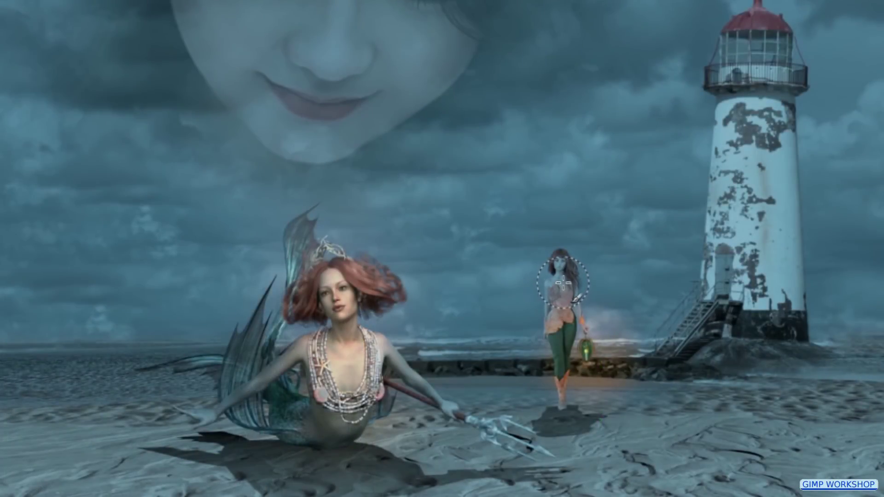
pyautogui.moveTo(559, 279); pyautogui.dragTo(566, 341)
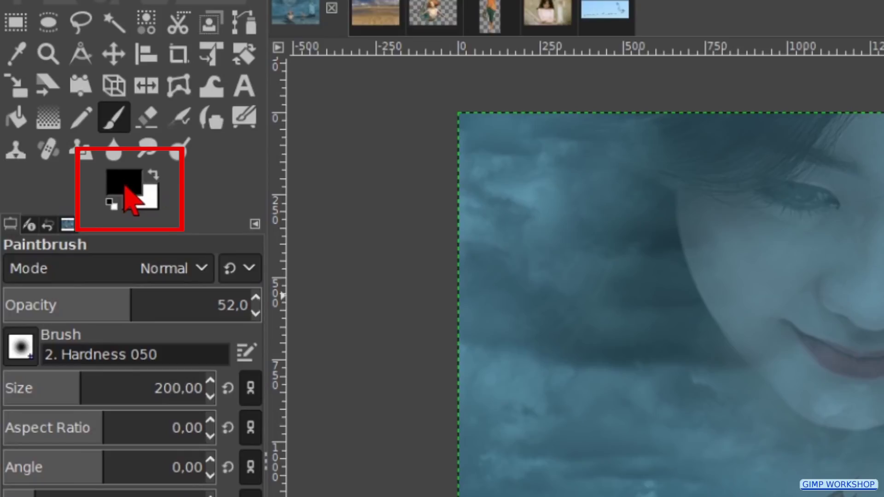
# Change the foreground color to the light orange ffb454
pyautogui.click(125, 188)
pyautogui.doubleClick(448, 326)
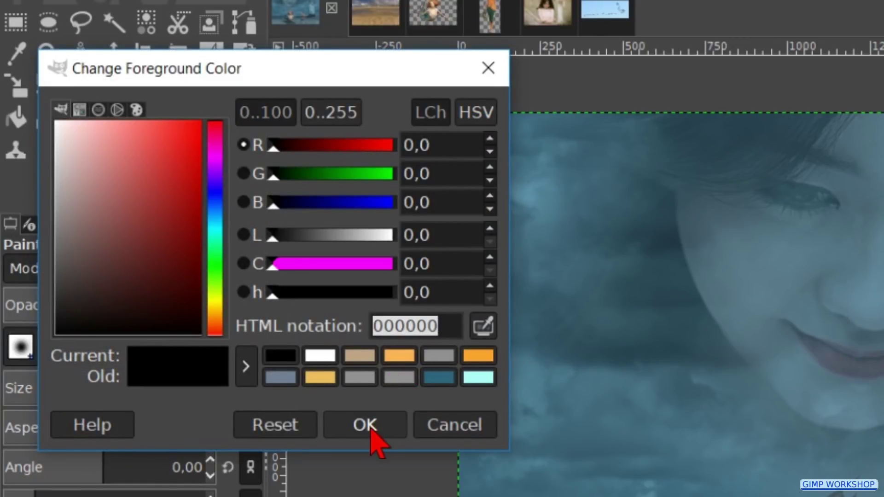
pyautogui.write('ffb454')
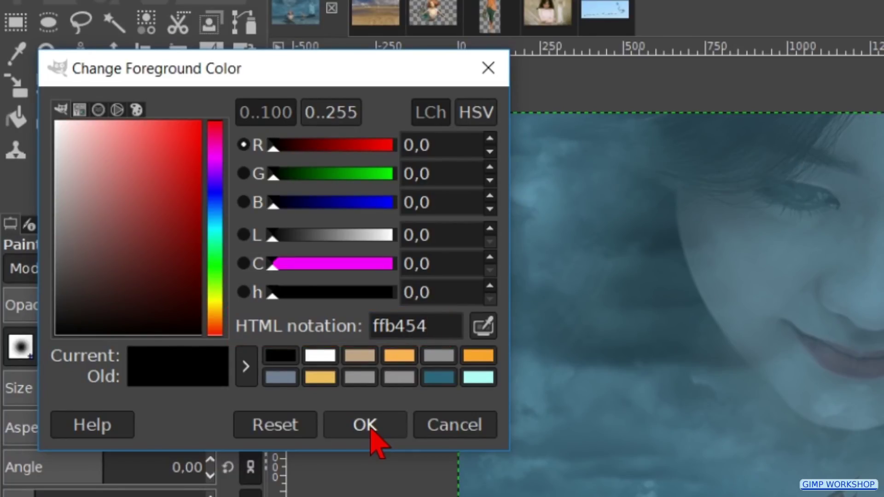
pyautogui.press('Return')
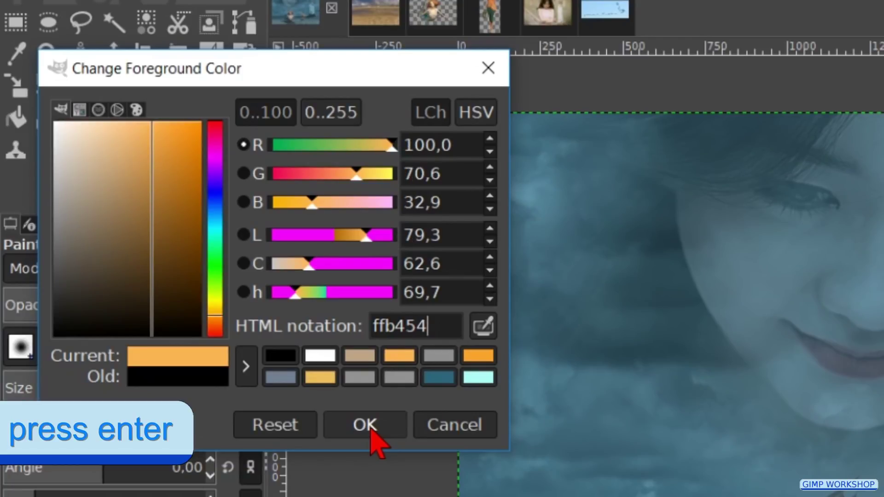
pyautogui.click(371, 428)
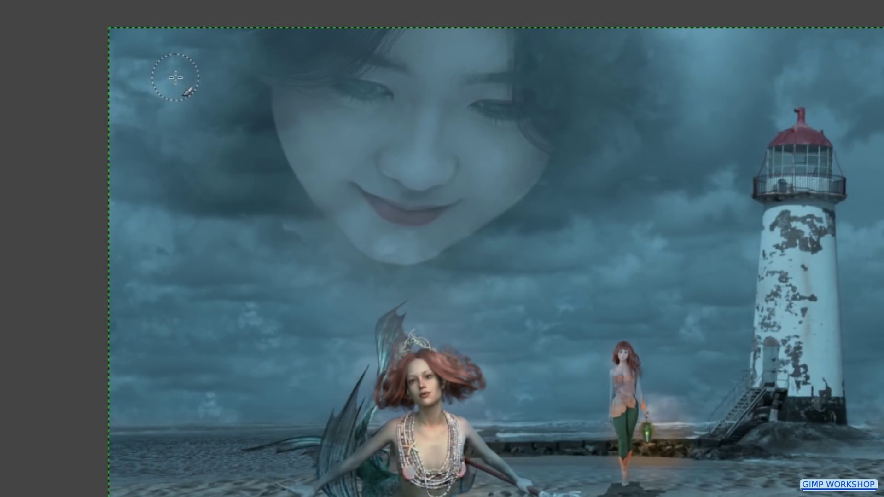
# Add a transparent layer named light lamp and paint a light orange glow over the standing girl's lantern
pyautogui.rightClick(176, 79)
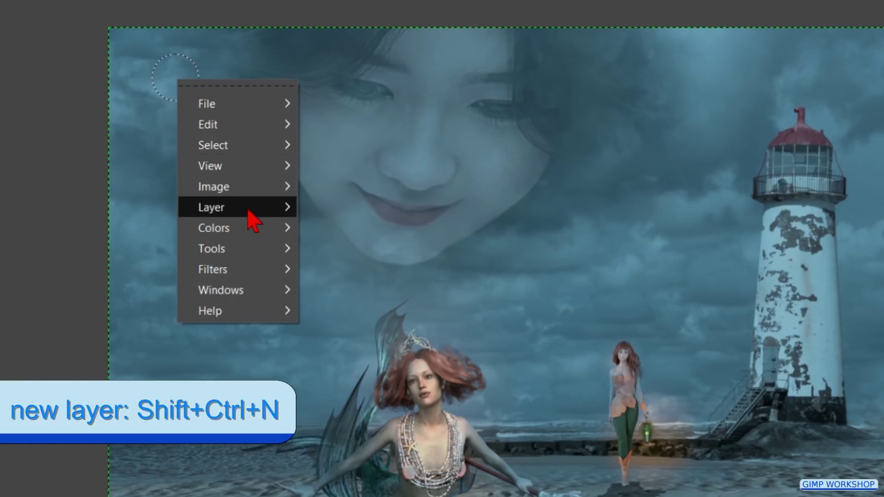
pyautogui.moveTo(248, 211)
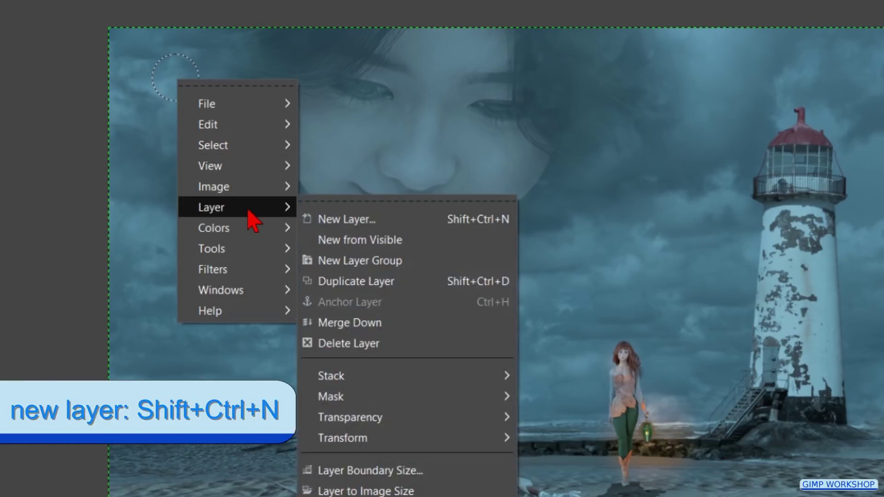
pyautogui.click(351, 221)
pyautogui.write('li')
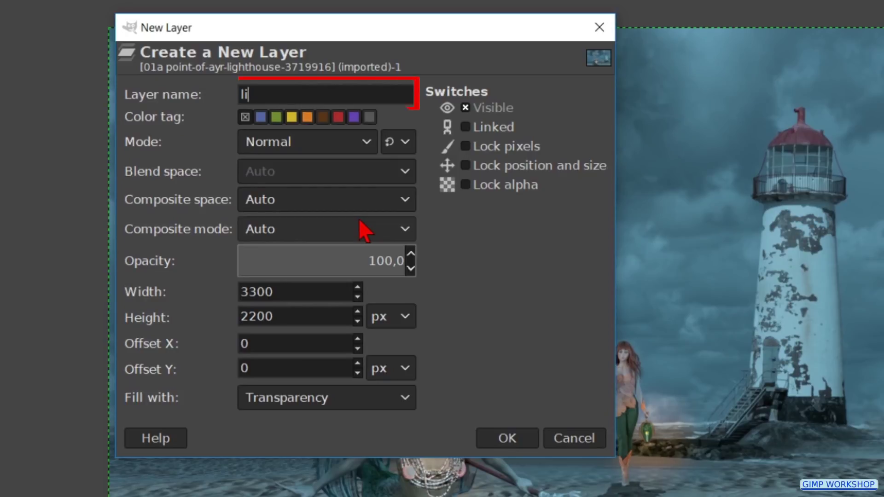
pyautogui.write('ght')
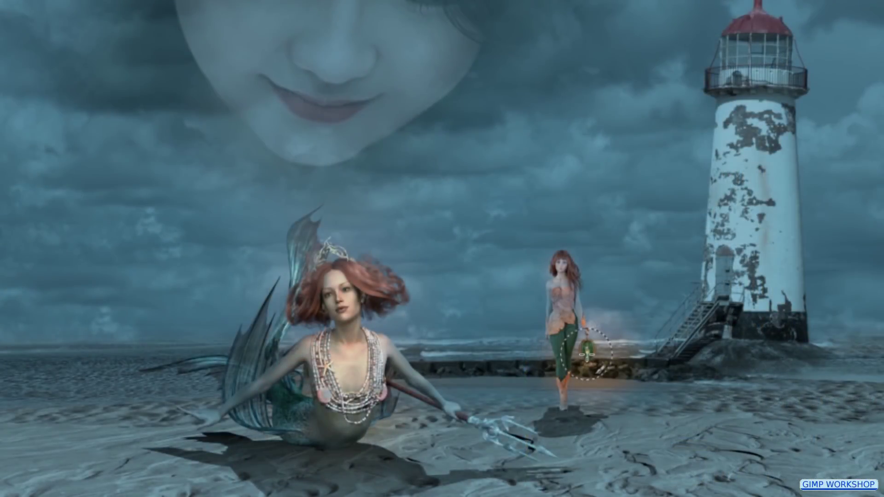
pyautogui.moveTo(582, 355); pyautogui.dragTo(586, 355)
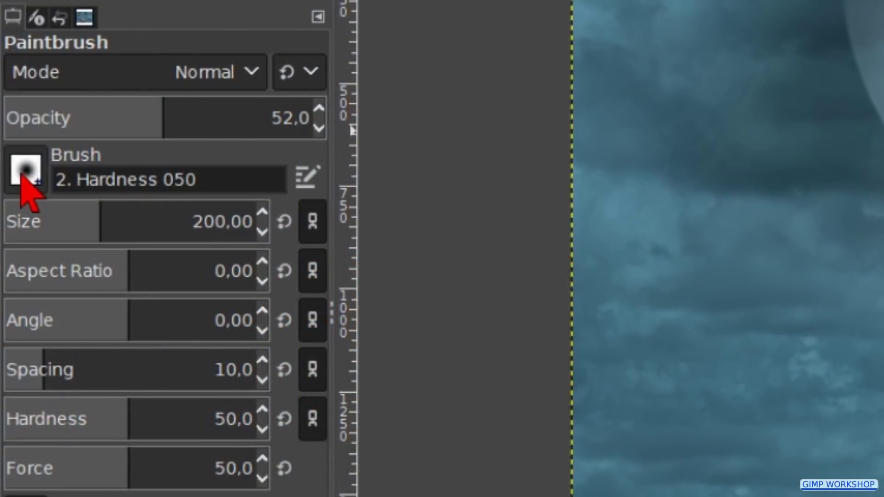
# Paint an orange glow on the sand at the girl's feet with the Block 02 brush at opacity 29.2, size 600 and hardness 50
pyautogui.click(23, 172)
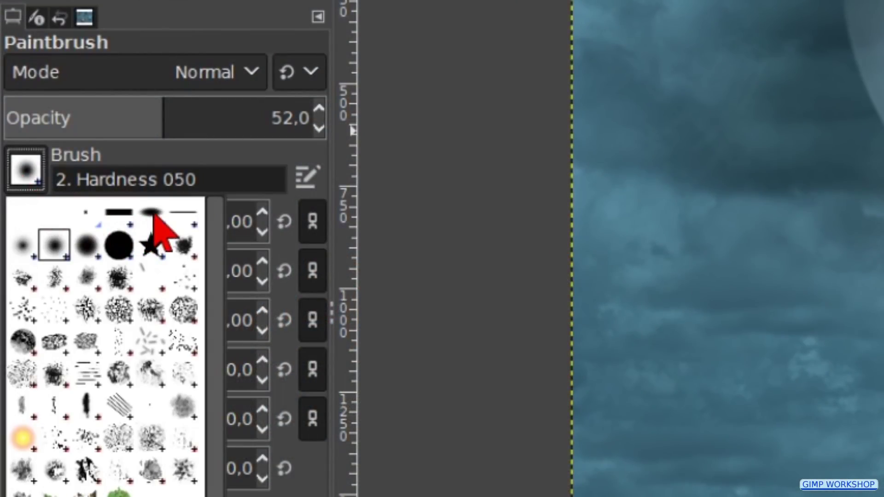
pyautogui.click(152, 213)
pyautogui.click(94, 104)
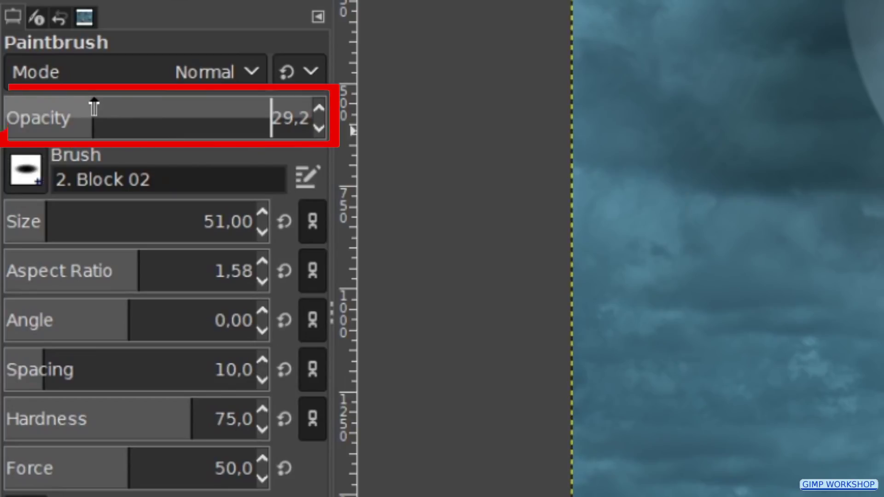
pyautogui.click(237, 222)
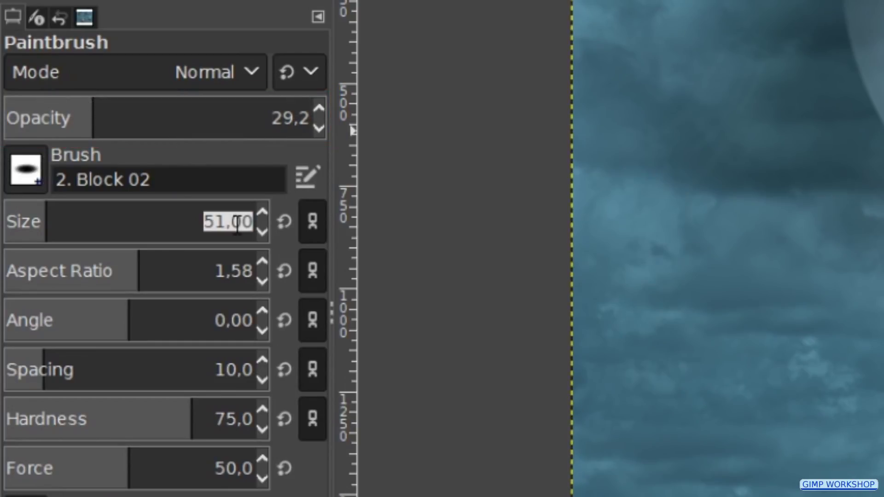
pyautogui.write('600')
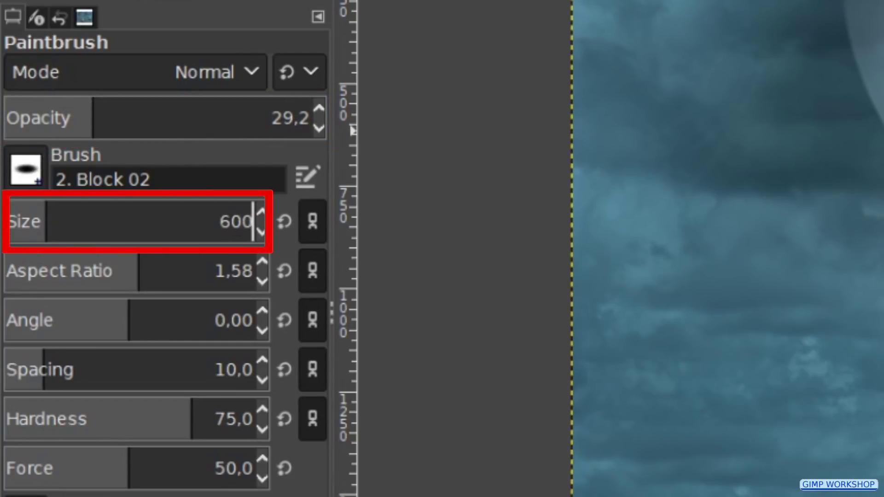
pyautogui.press('Return')
pyautogui.click(244, 412)
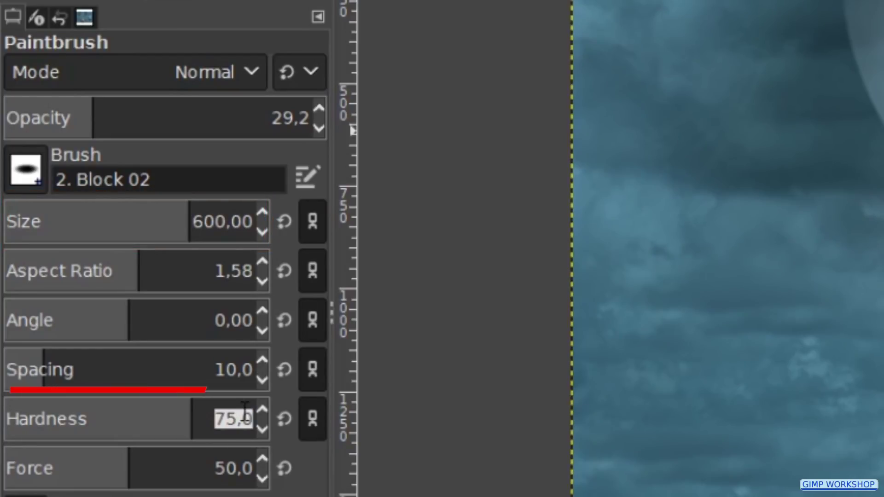
pyautogui.write('50')
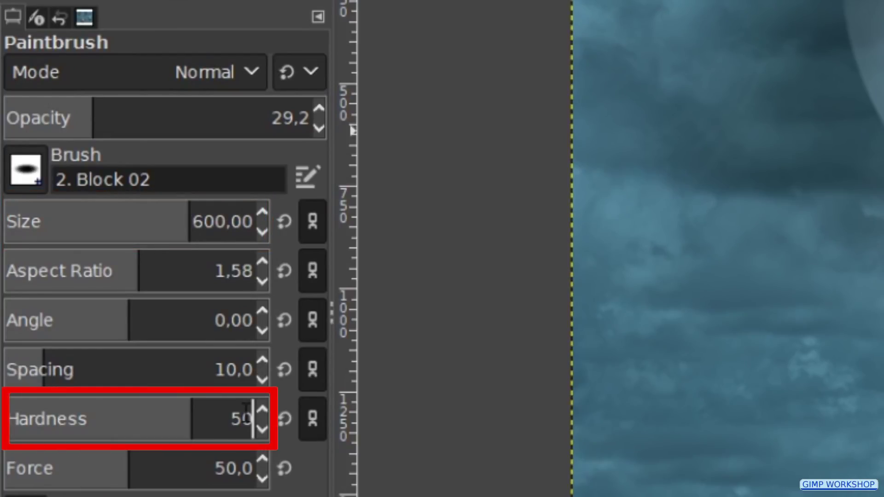
pyautogui.press('Return')
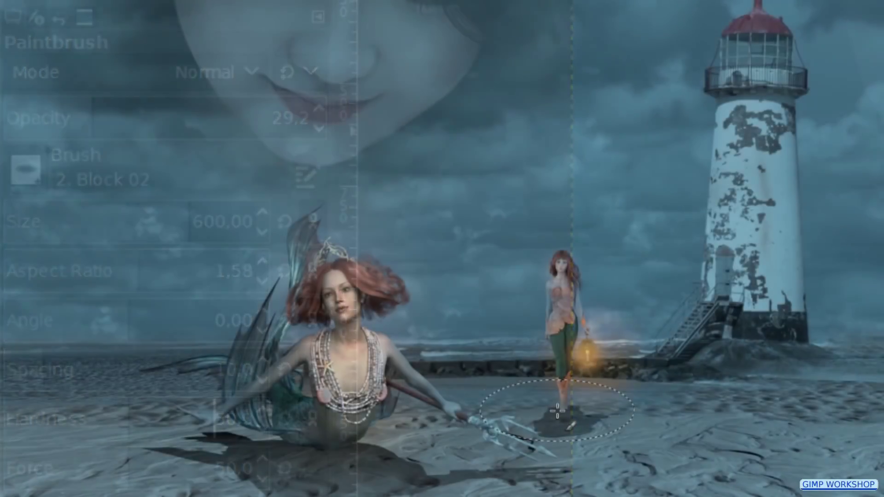
pyautogui.click(587, 417)
pyautogui.click(631, 417)
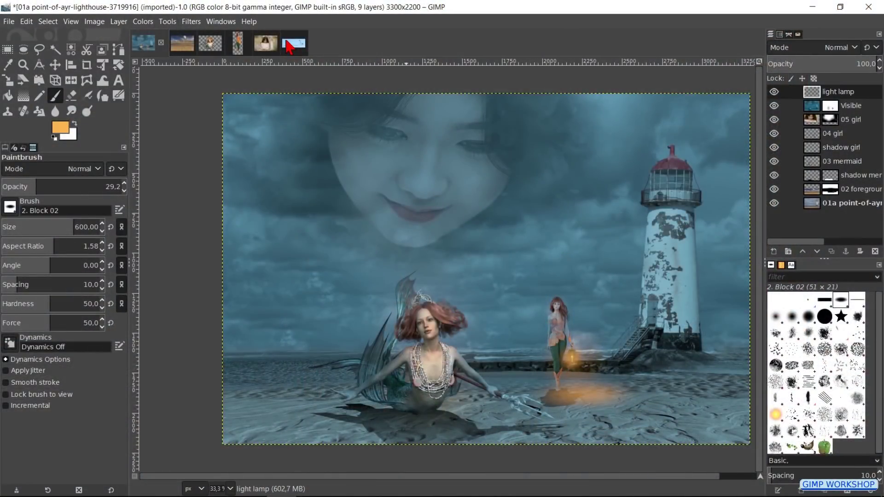
# Bring the flying birds image into the lighthouse composite as a new layer and name it 06 birds
pyautogui.moveTo(288, 46); pyautogui.dragTo(252, 143)
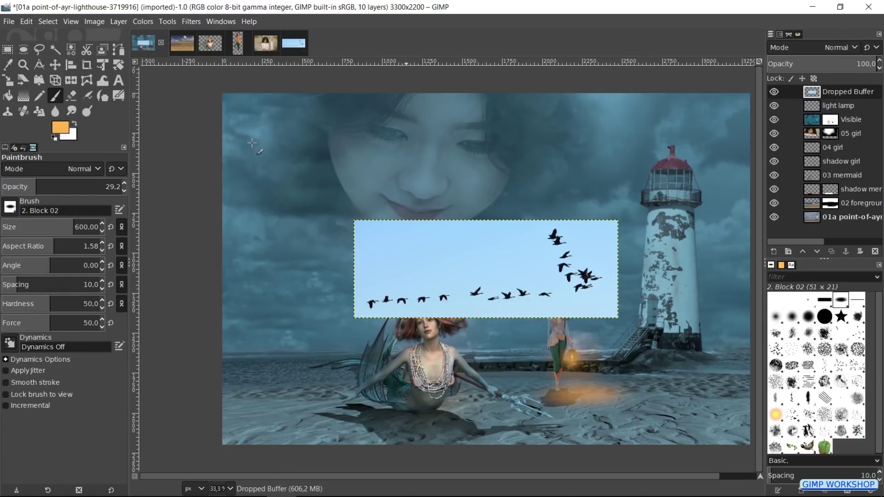
pyautogui.doubleClick(847, 92)
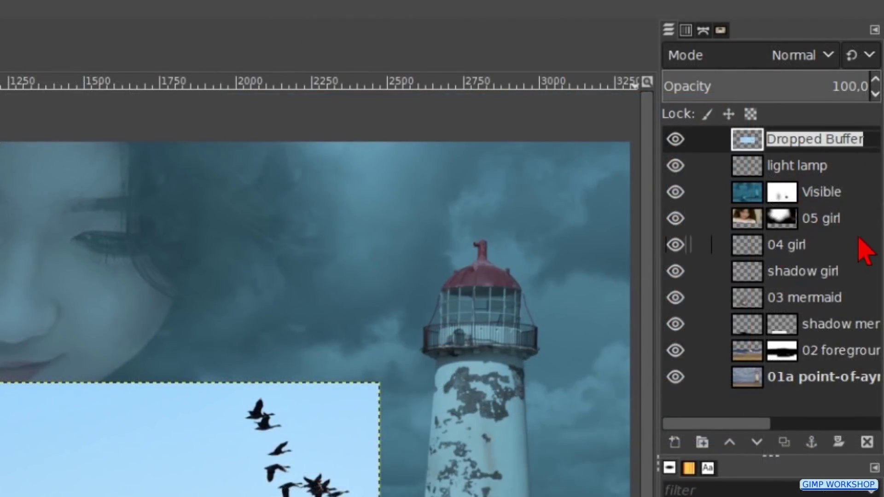
pyautogui.write('06 birds')
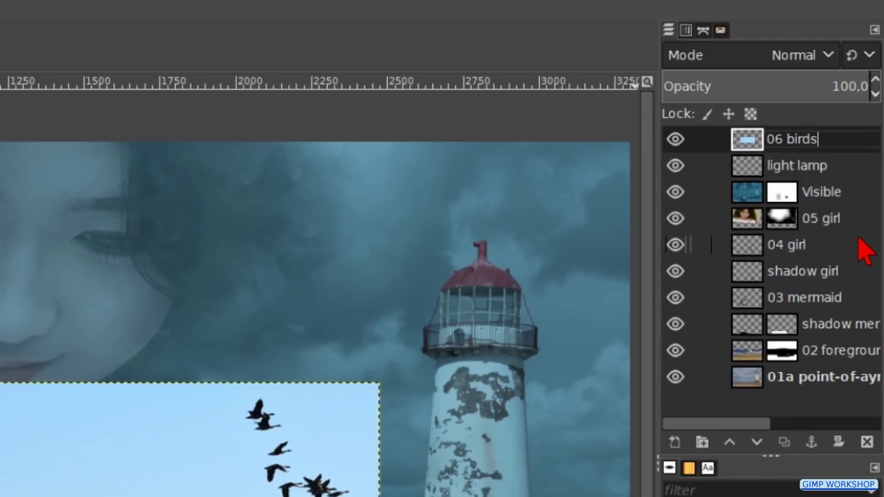
pyautogui.press('Return')
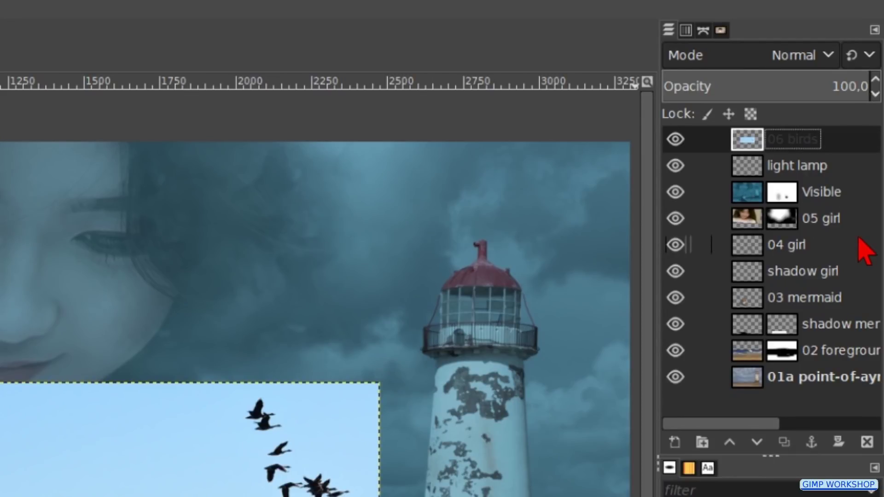
# Set the 06 birds layer to Darken only mode with opacity 76.9
pyautogui.click(736, 54)
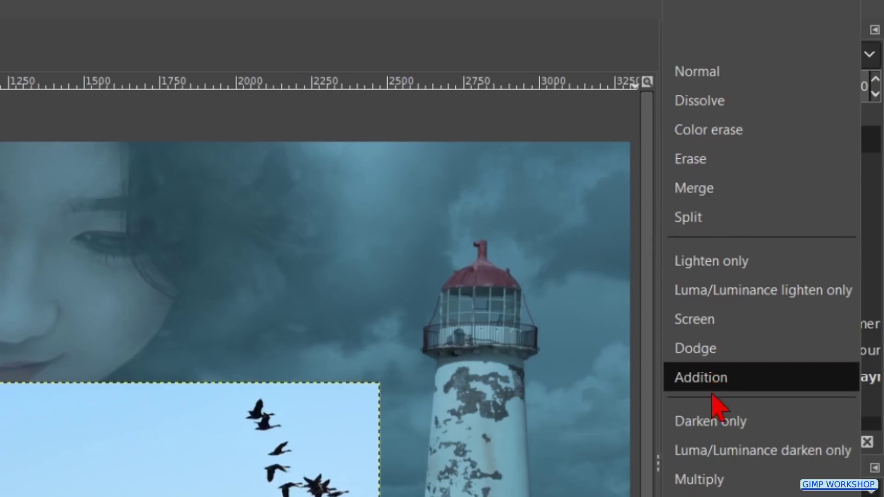
pyautogui.click(717, 421)
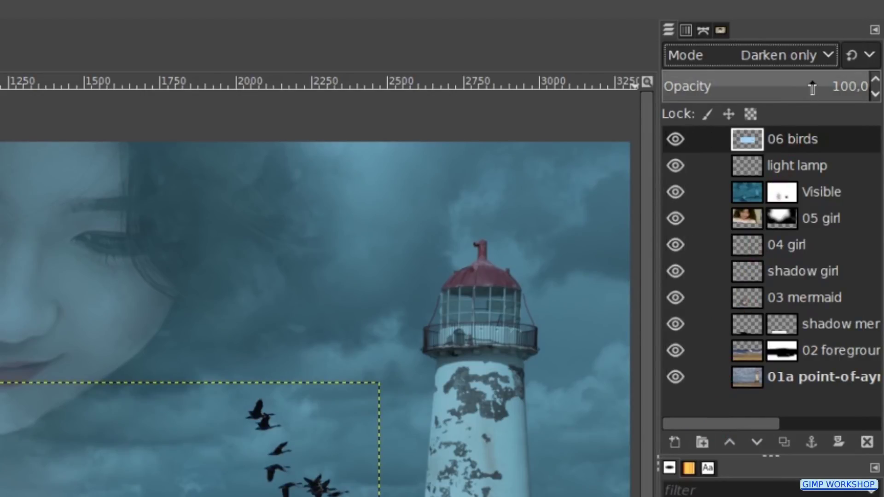
pyautogui.moveTo(816, 86); pyautogui.dragTo(822, 86)
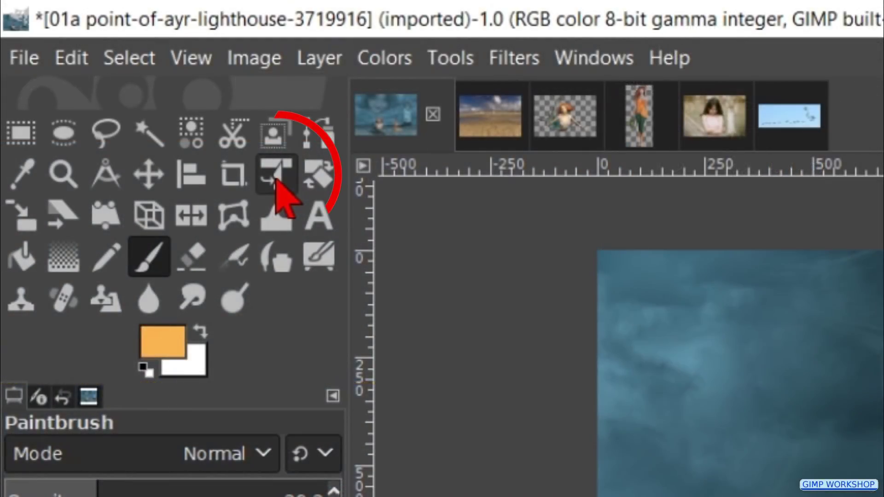
# Use Unified Transform to scale the birds to about 49% and move them beside the mermaid's tail, just above the horizon
pyautogui.click(276, 181)
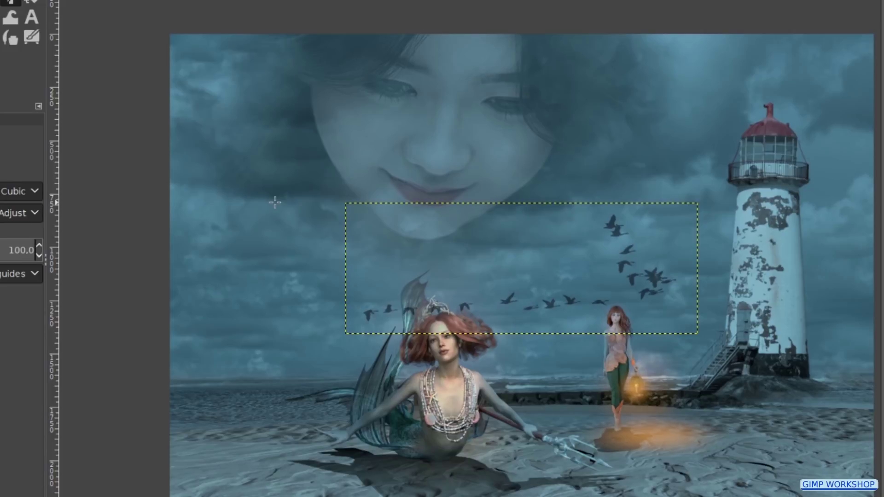
pyautogui.click(275, 202)
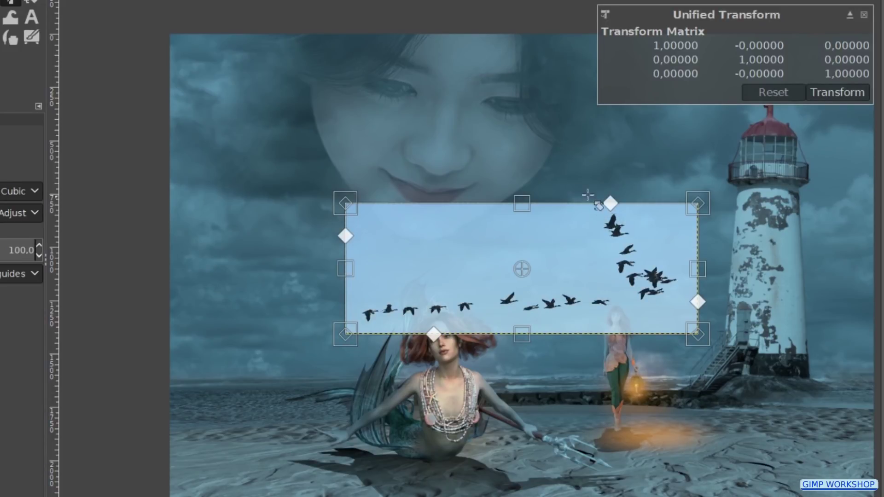
pyautogui.moveTo(525, 206); pyautogui.dragTo(301, 311)
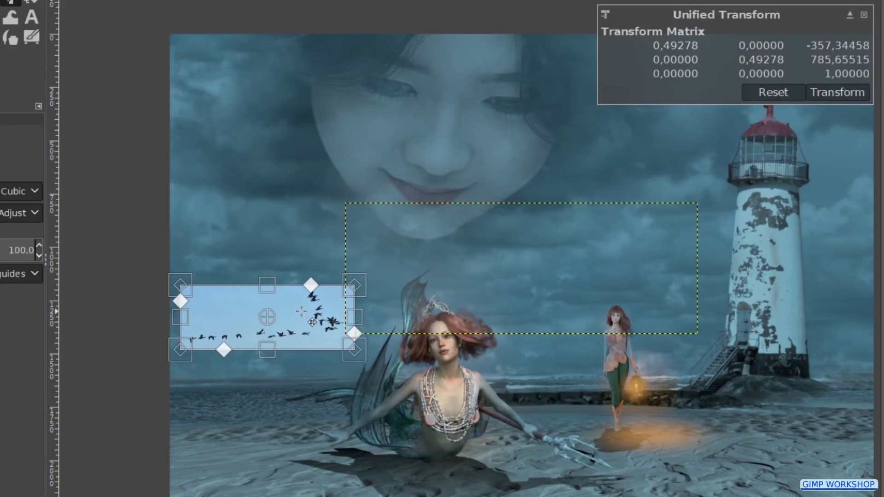
pyautogui.click(828, 102)
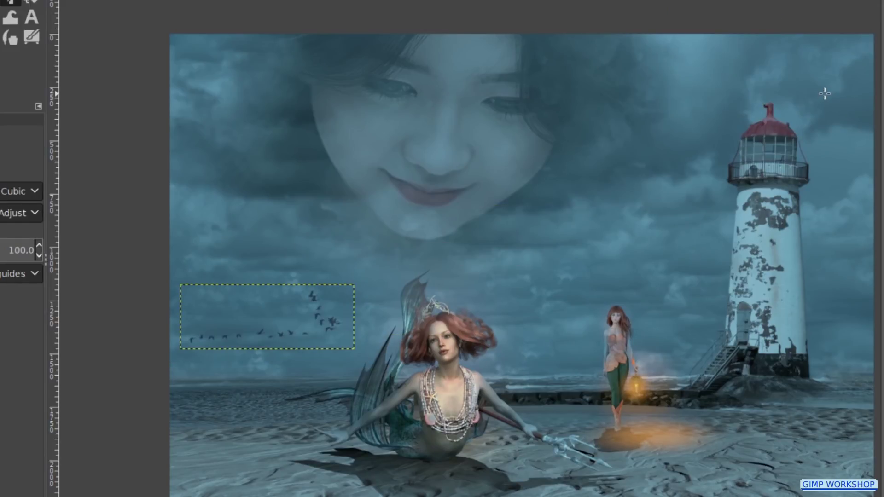
# Add a transparent layer named vignette, reset the colors to default and fill the layer with black
pyautogui.rightClick(236, 70)
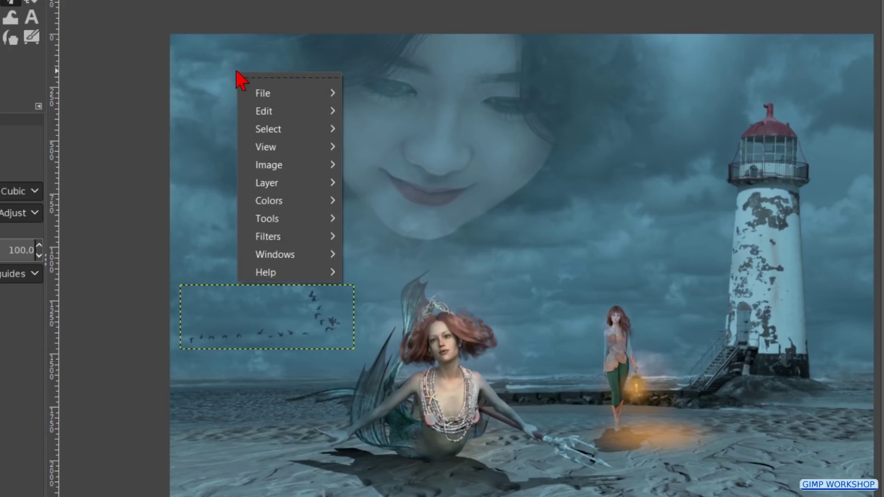
pyautogui.moveTo(304, 184)
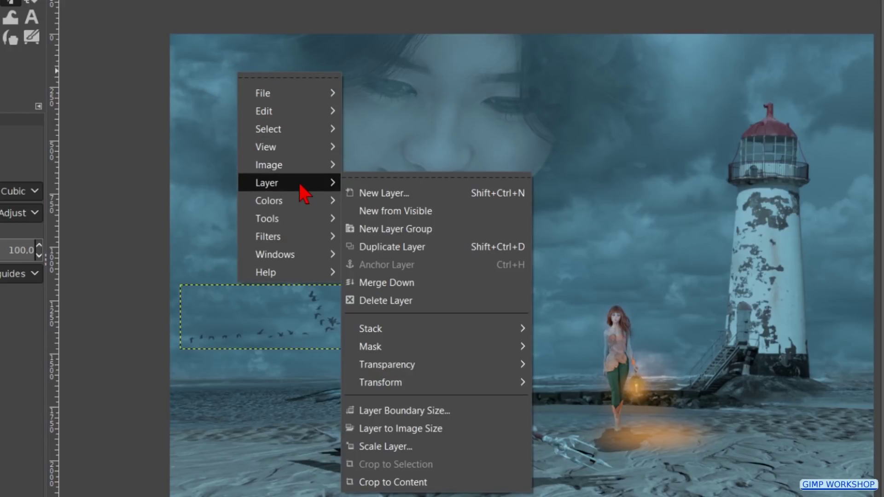
pyautogui.click(393, 198)
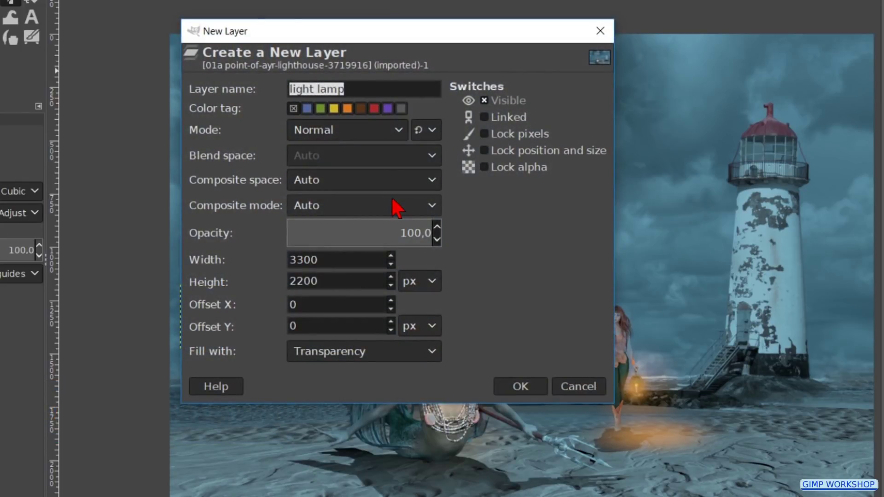
pyautogui.write('vigne')
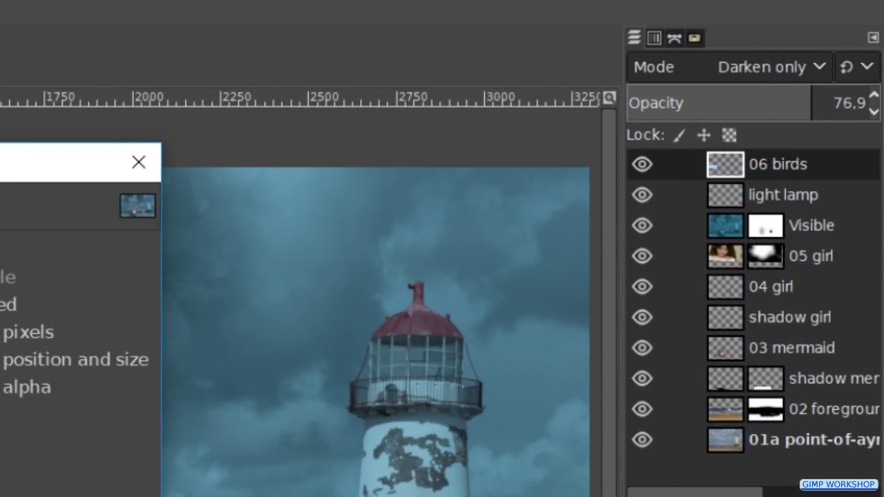
pyautogui.press('Return')
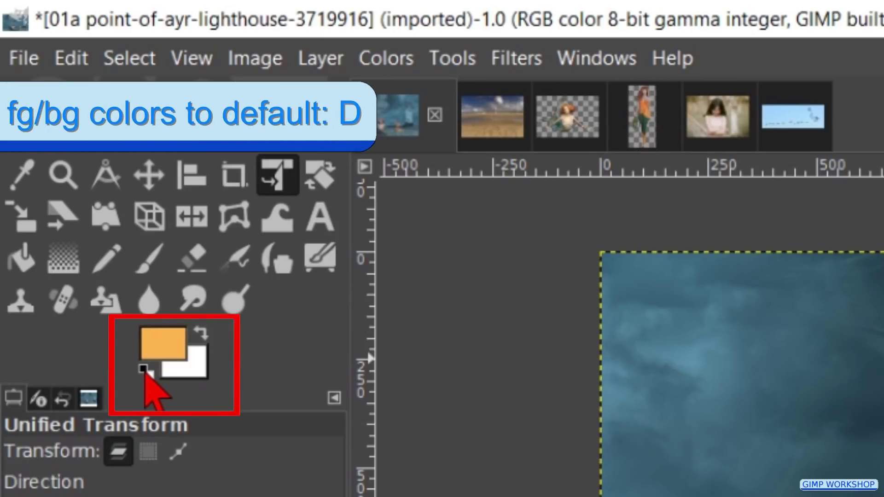
pyautogui.press('d')
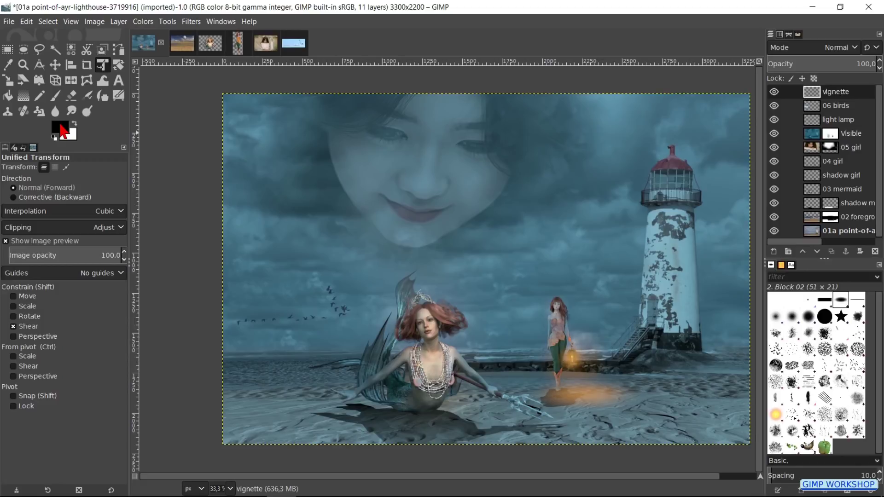
pyautogui.moveTo(62, 128); pyautogui.dragTo(241, 180)
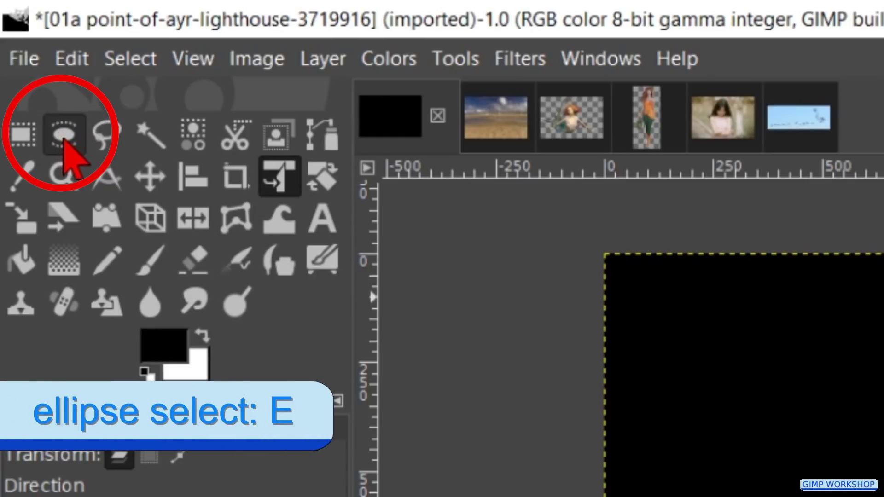
# Make an elliptical selection of about 3195 × 2076 px spanning nearly the whole black vignette layer
pyautogui.click(65, 138)
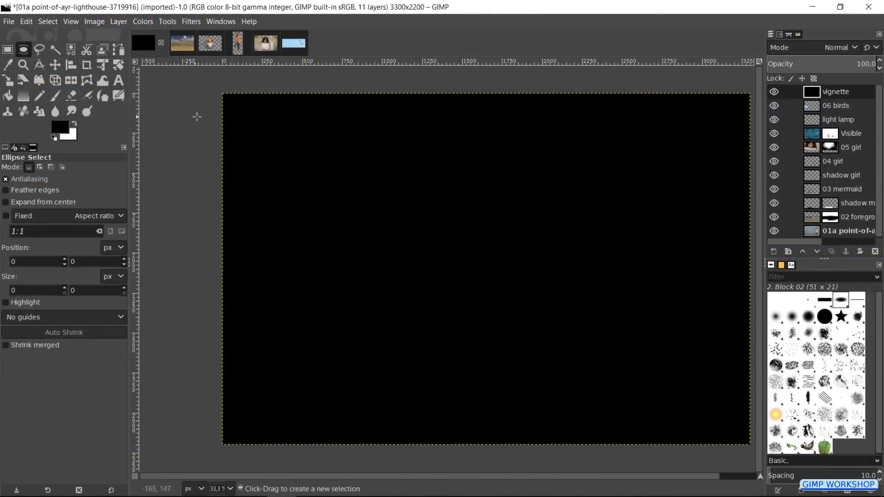
pyautogui.moveTo(229, 101); pyautogui.dragTo(739, 434)
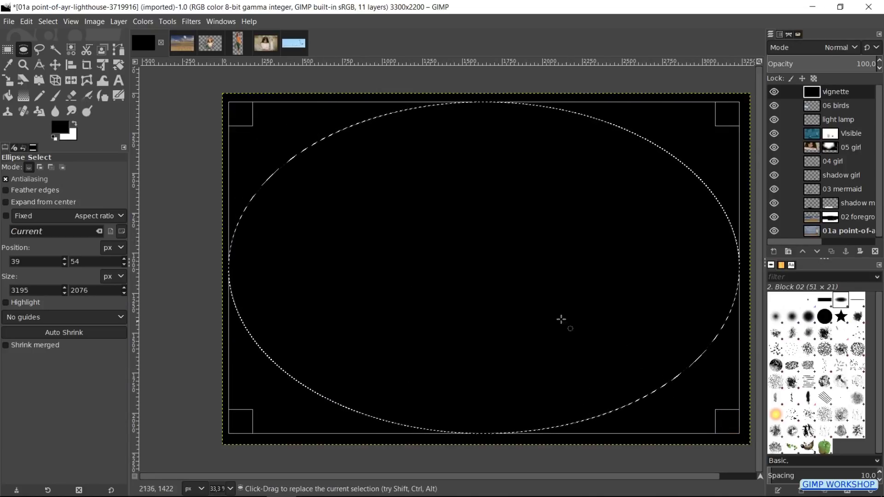
pyautogui.press('Return')
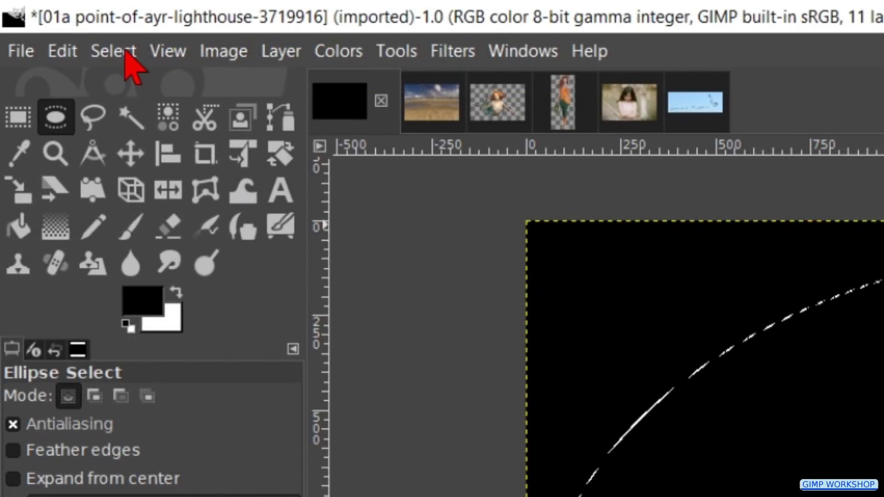
# Clear the black inside the ellipse with the selection feathered by 2000 px, and deselect everything
pyautogui.click(52, 22)
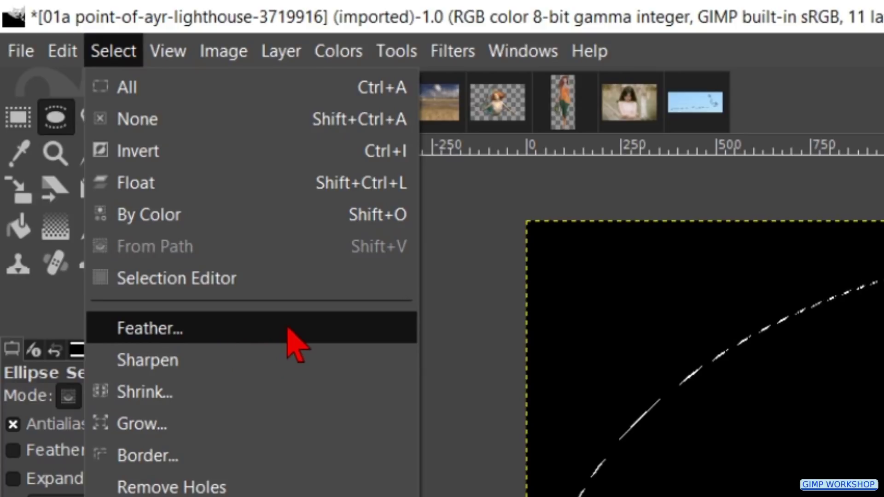
pyautogui.click(291, 329)
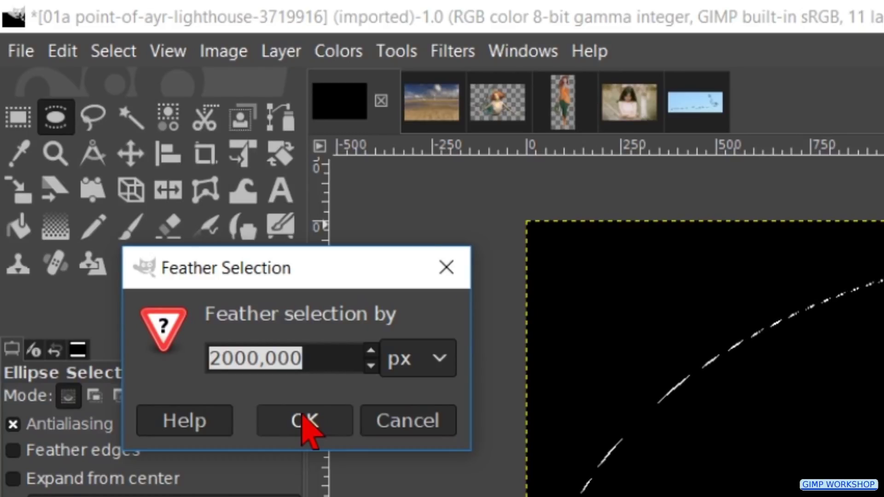
pyautogui.click(306, 425)
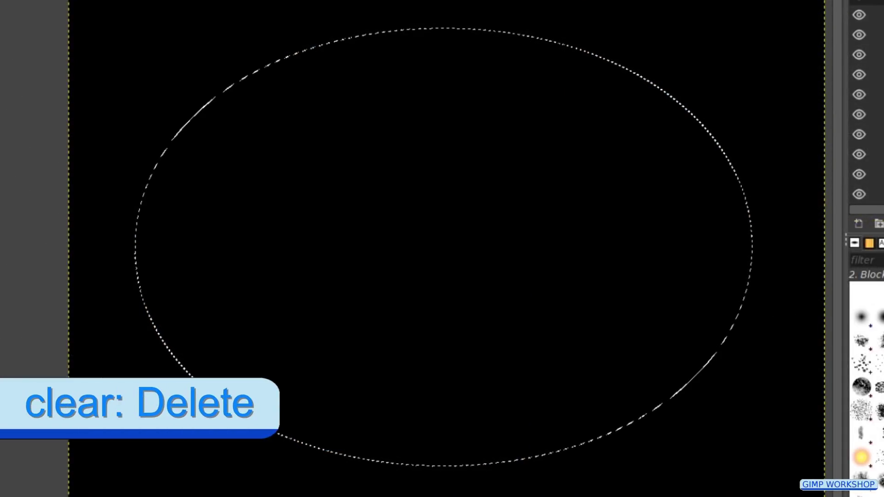
pyautogui.press('Delete')
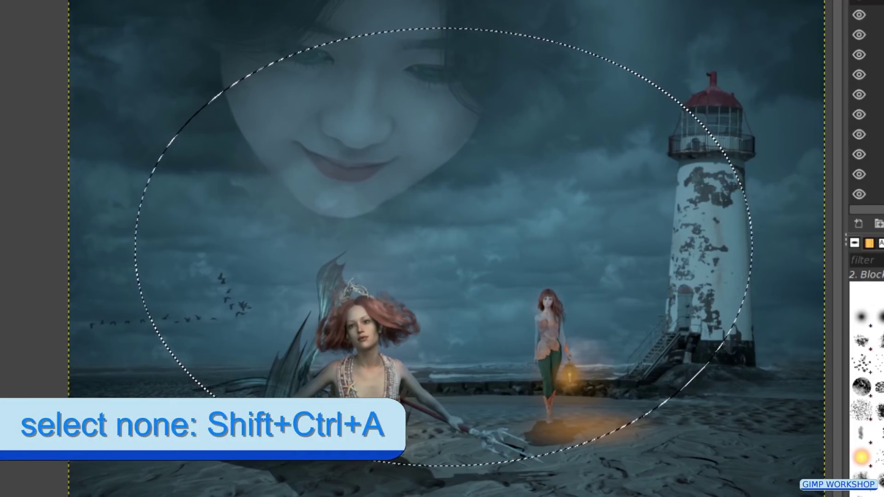
pyautogui.hotkey('shift', 'ctrl', 'a')
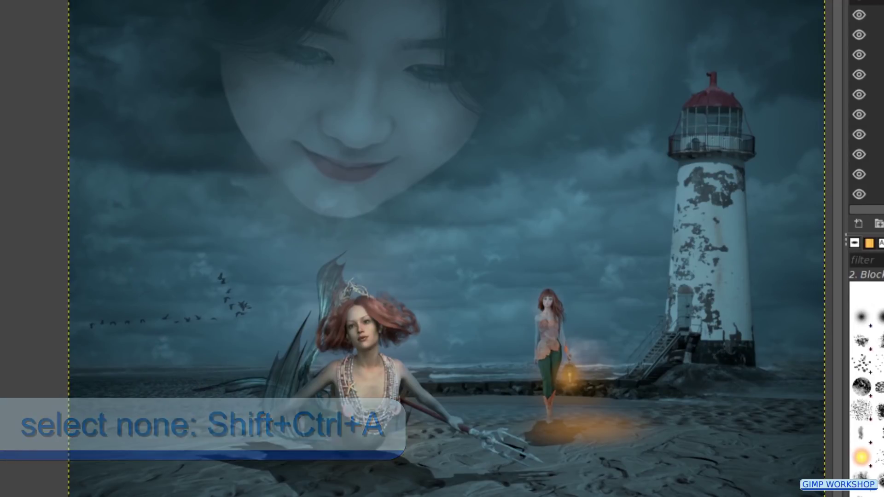